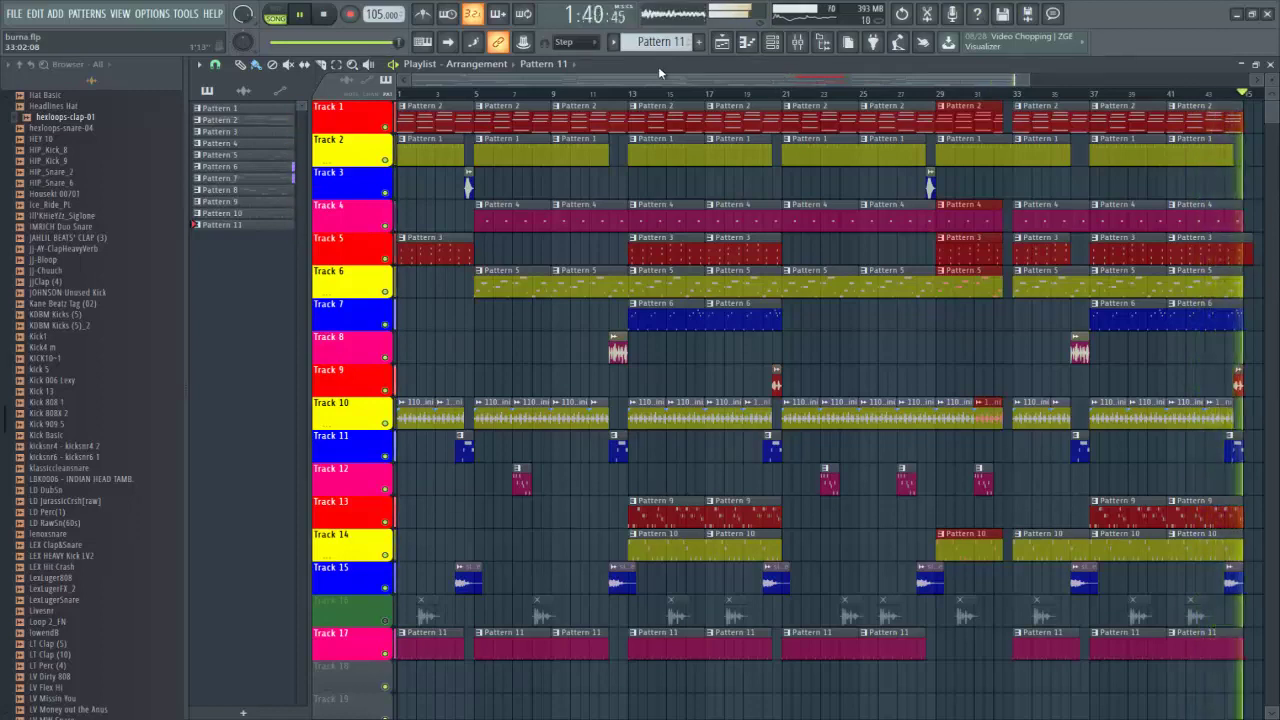
Step: Stop the song, select Pattern 2 and review its Xpand!2 chord notes in the piano roll during playback
key(space)
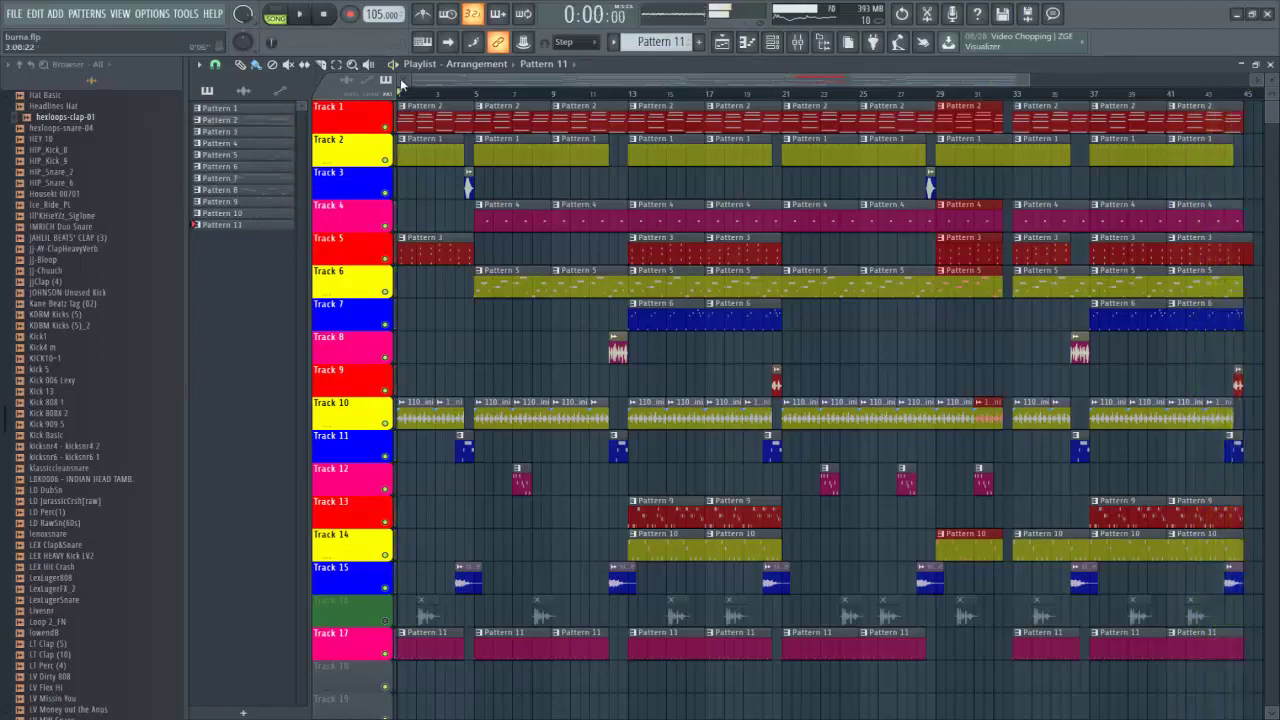
click(437, 128)
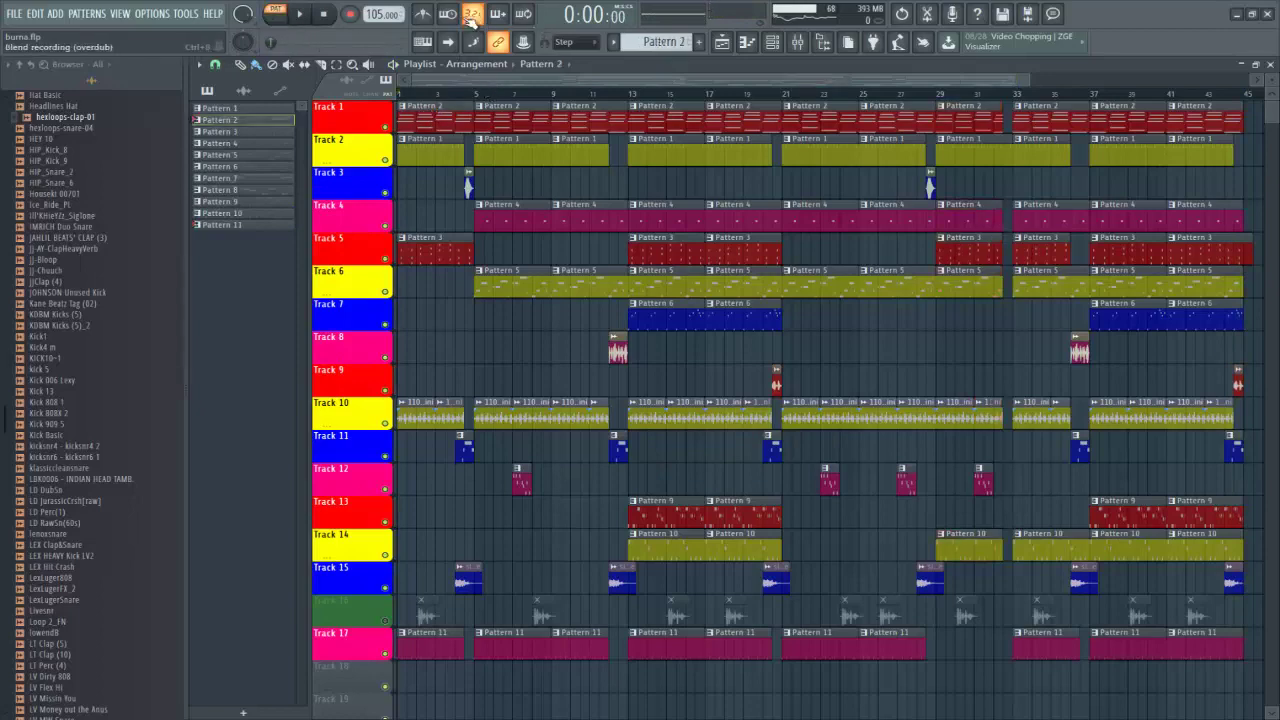
click(775, 44)
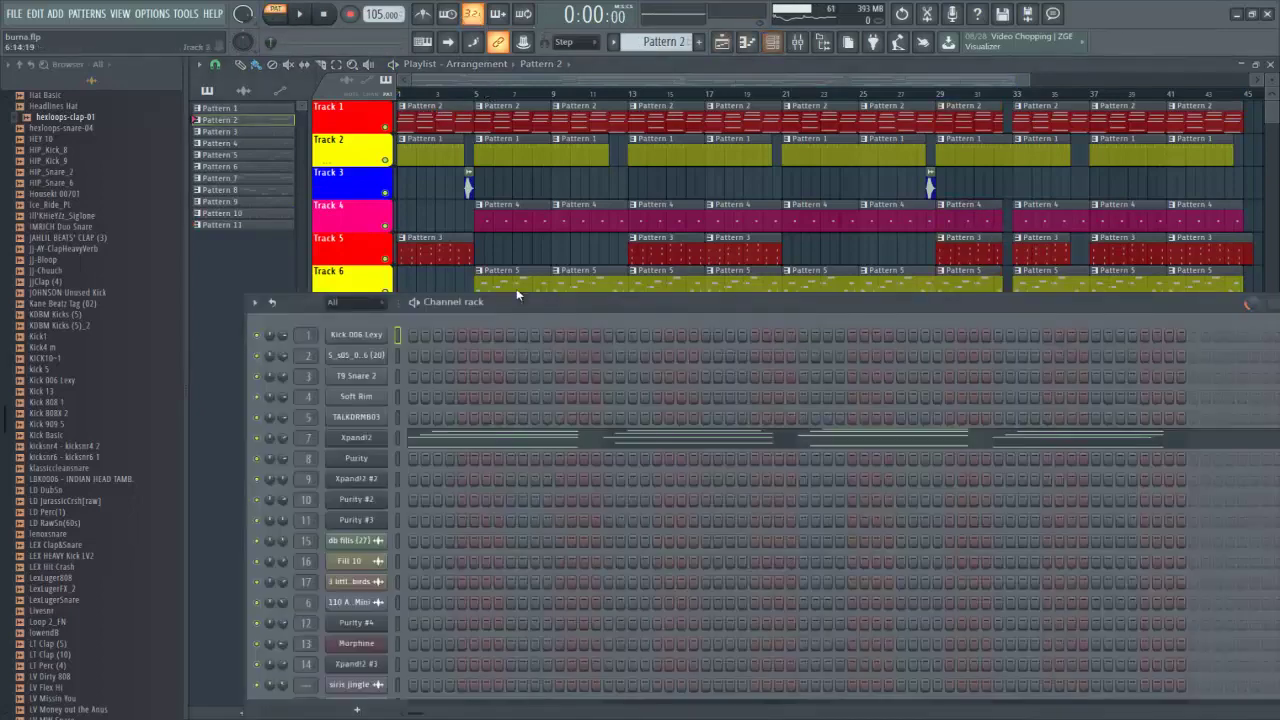
click(505, 447)
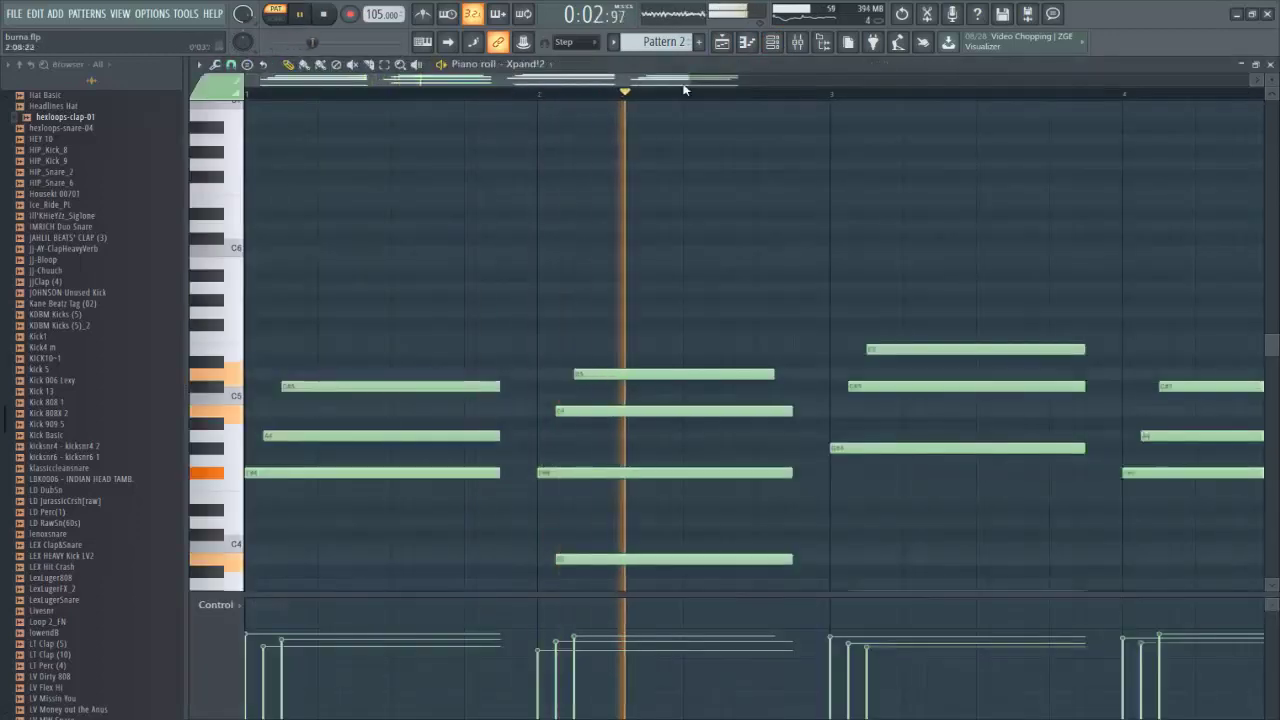
drag(690, 77, 1119, 82)
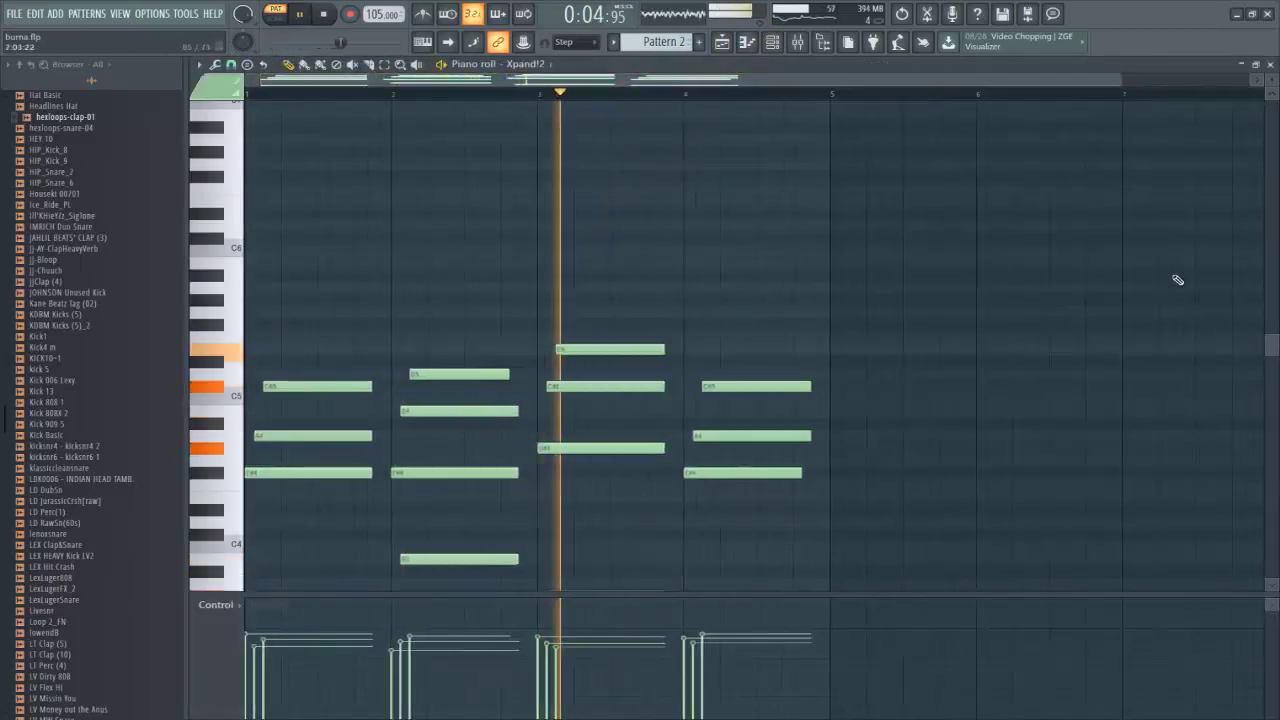
scroll(1271, 350, down, 5)
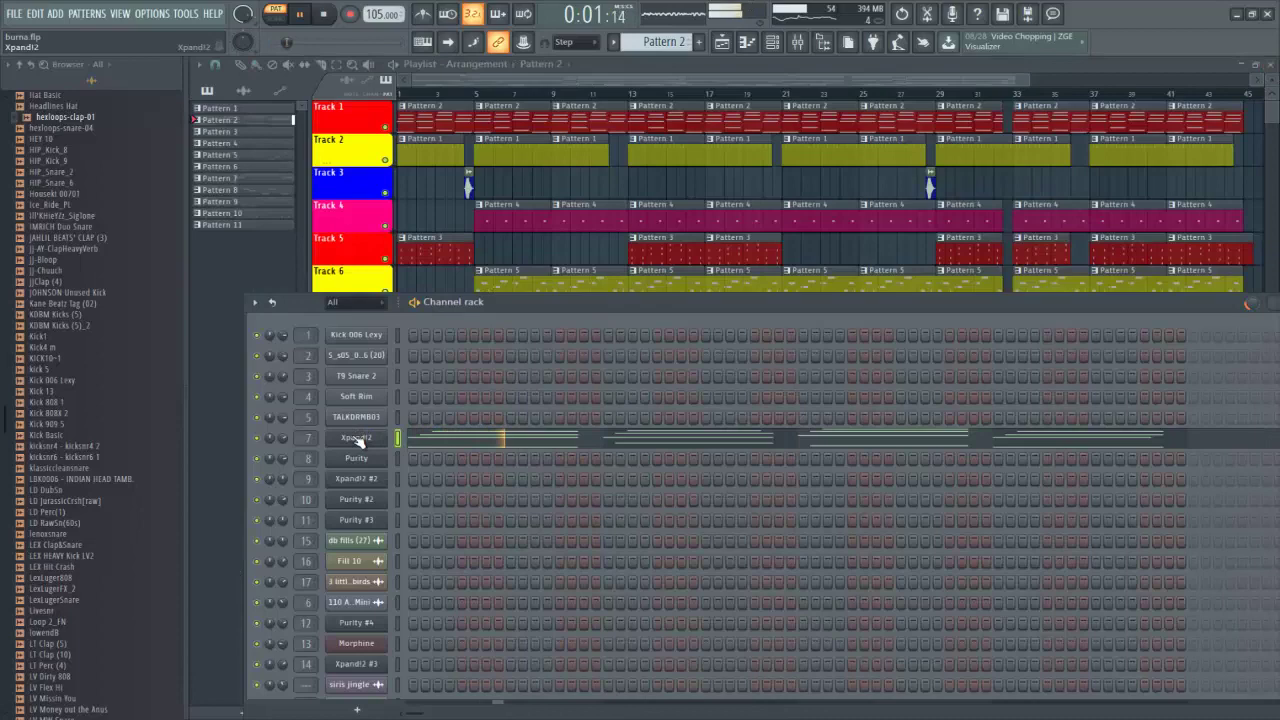
Step: Check the sound loaded in Pattern 2's Xpand!2 instrument, and return to the full playlist
click(356, 438)
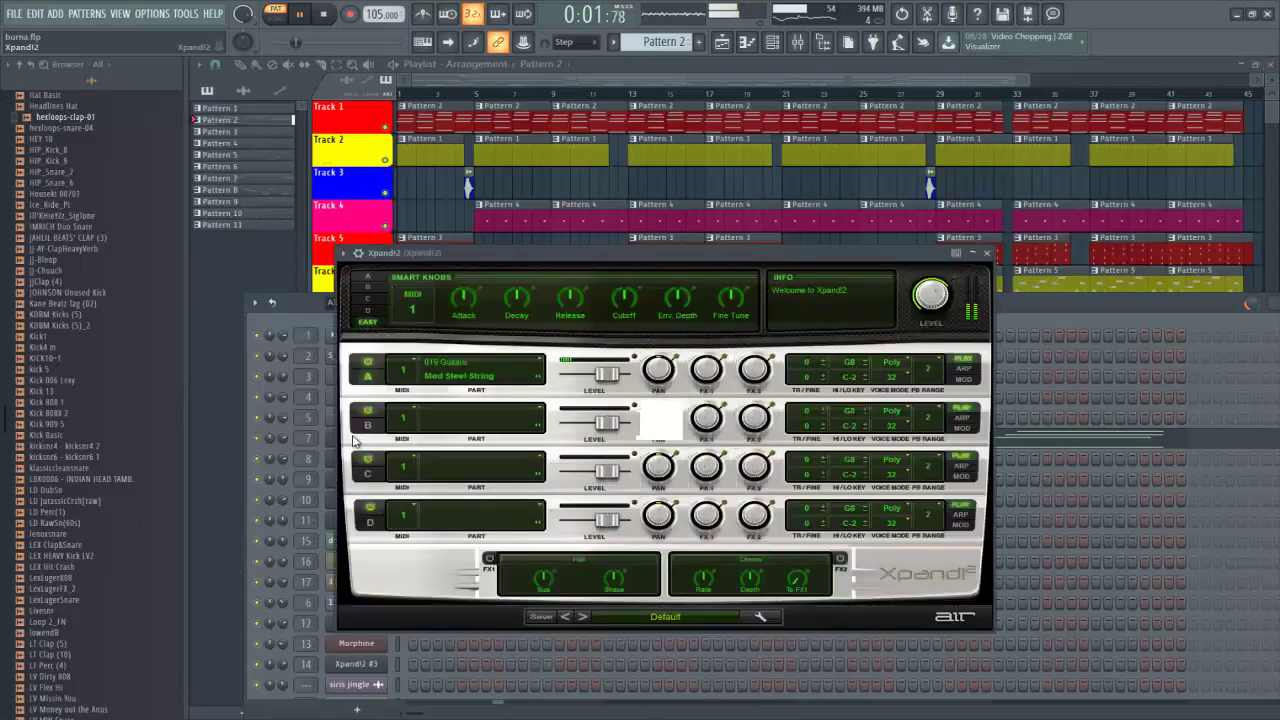
click(989, 253)
click(690, 75)
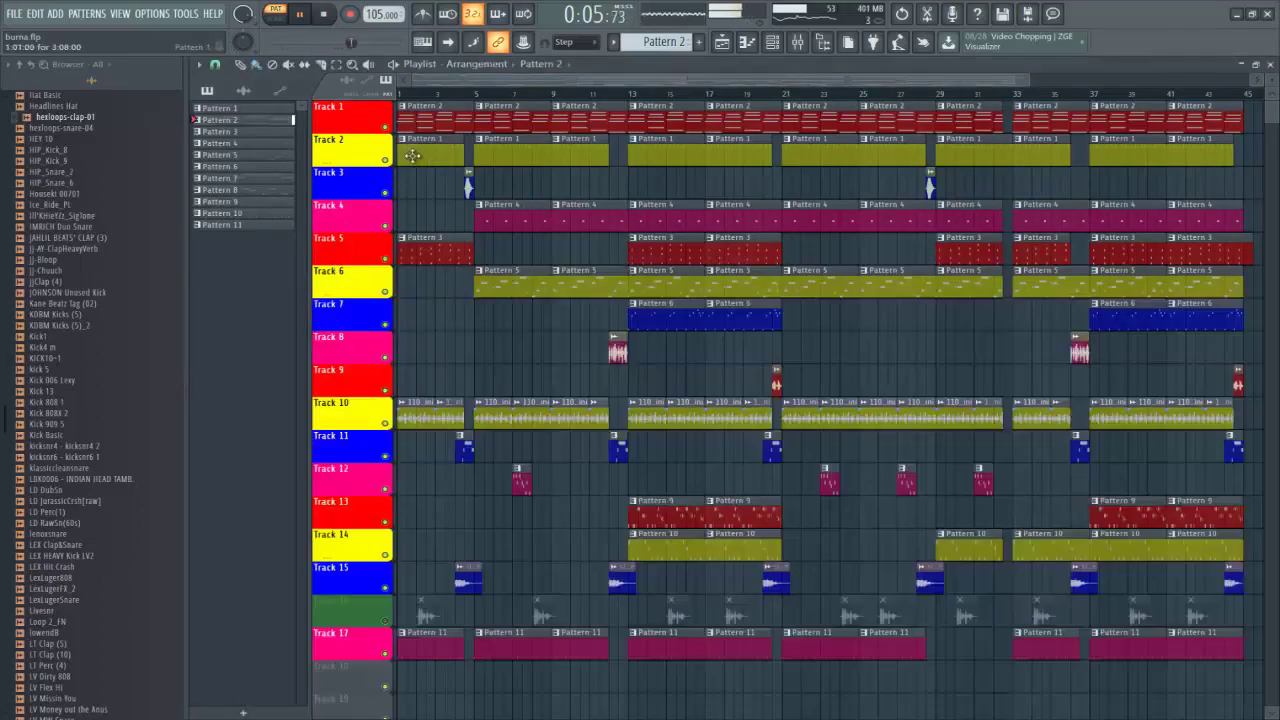
Step: Play Pattern 1 on its own and review its drum steps in the channel rack
click(778, 46)
key(space)
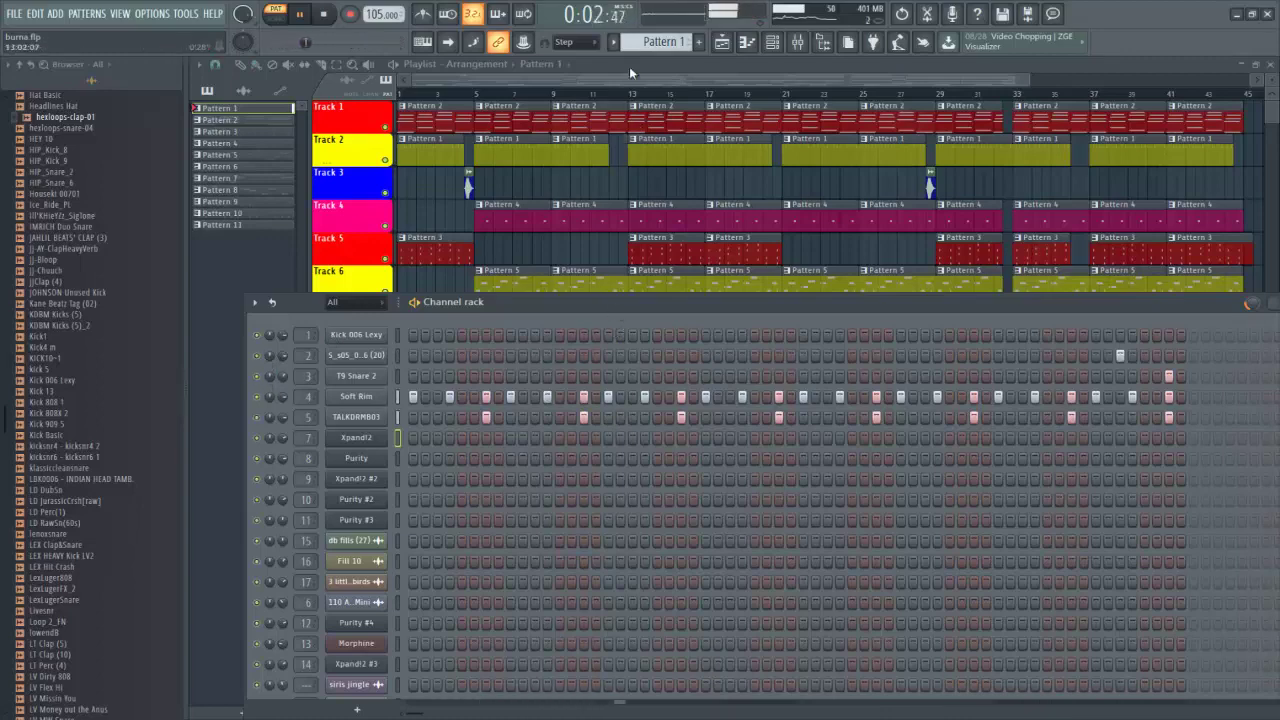
key(F6)
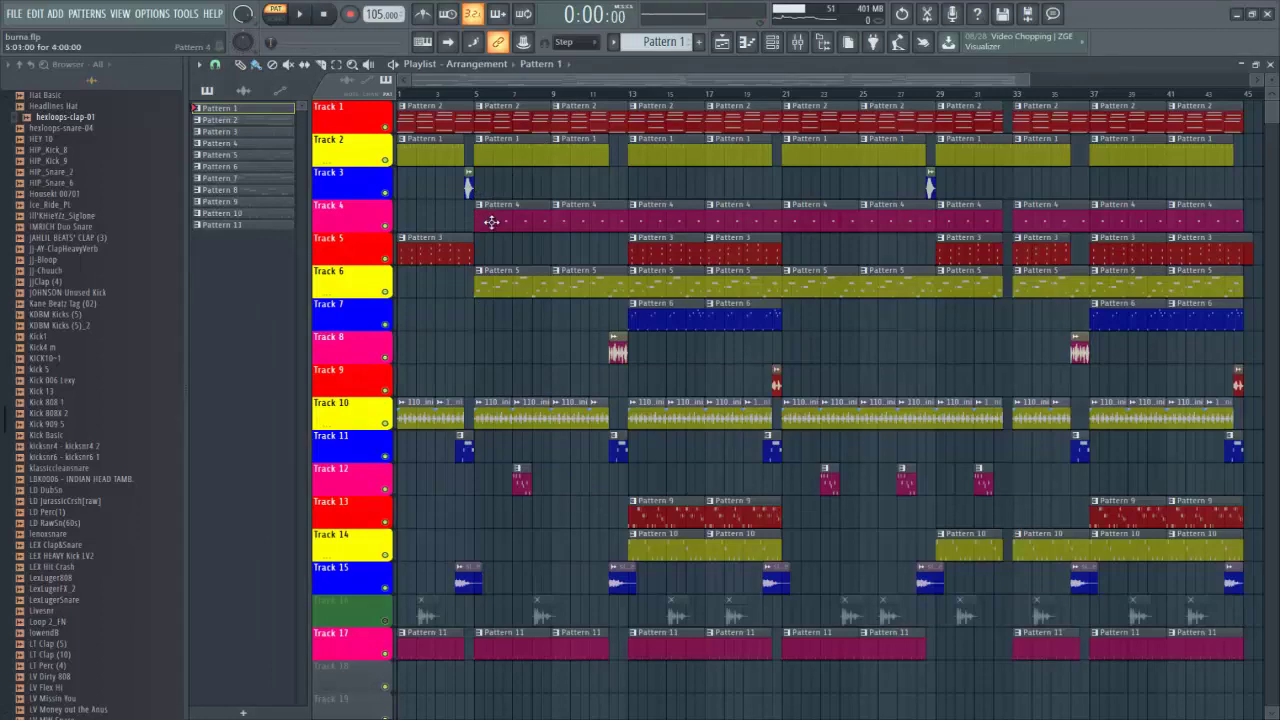
Step: Play Pattern 4 on its own and review the notes and loaded sound of its Xpand!2 #2 channel
click(790, 46)
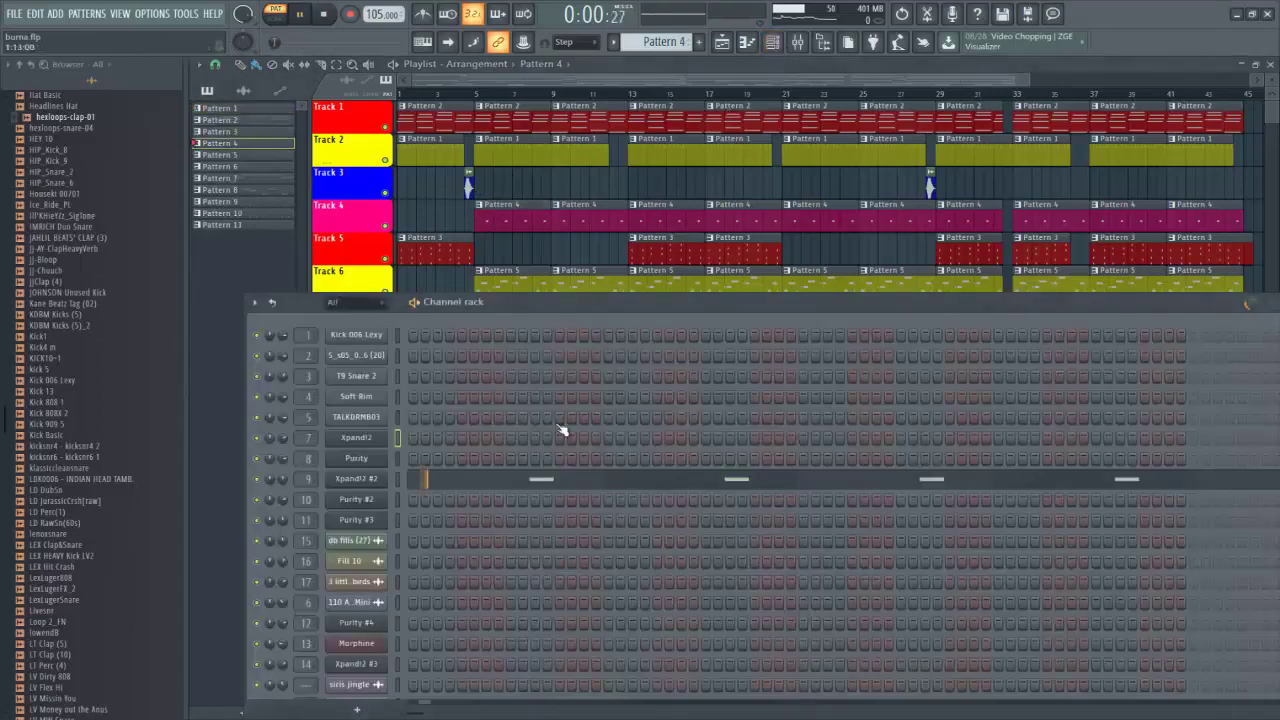
click(465, 486)
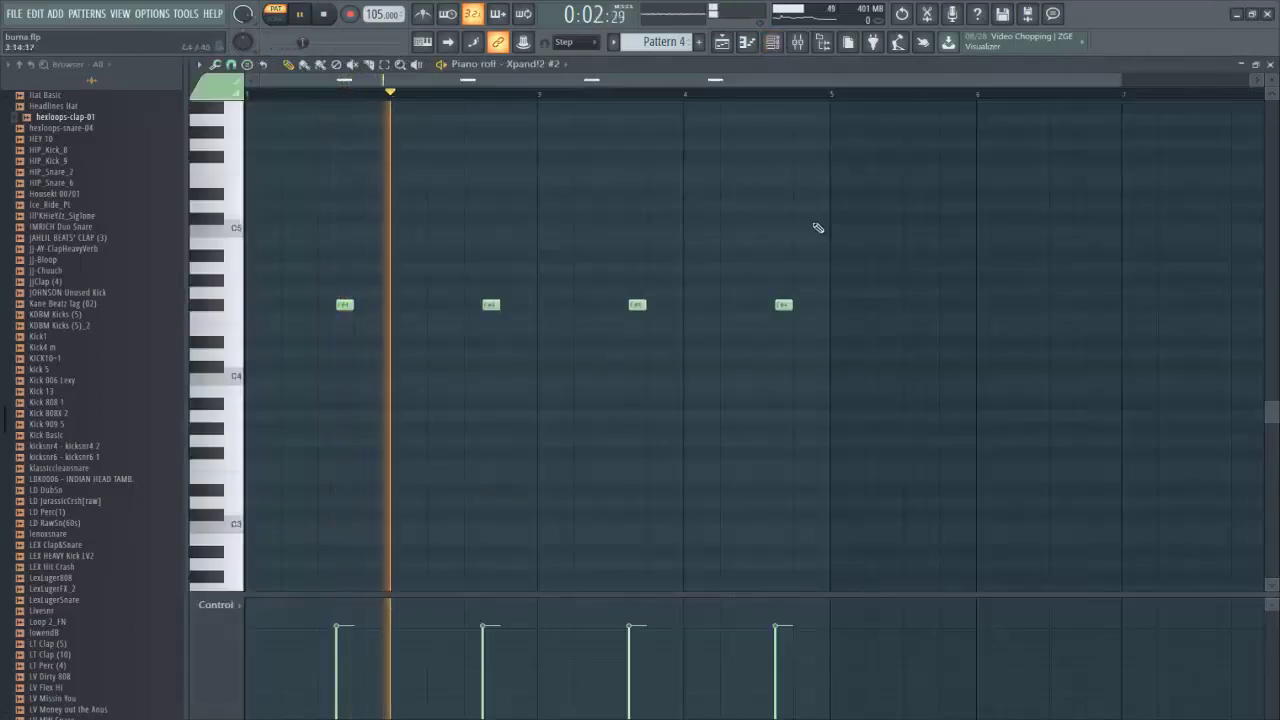
click(1272, 65)
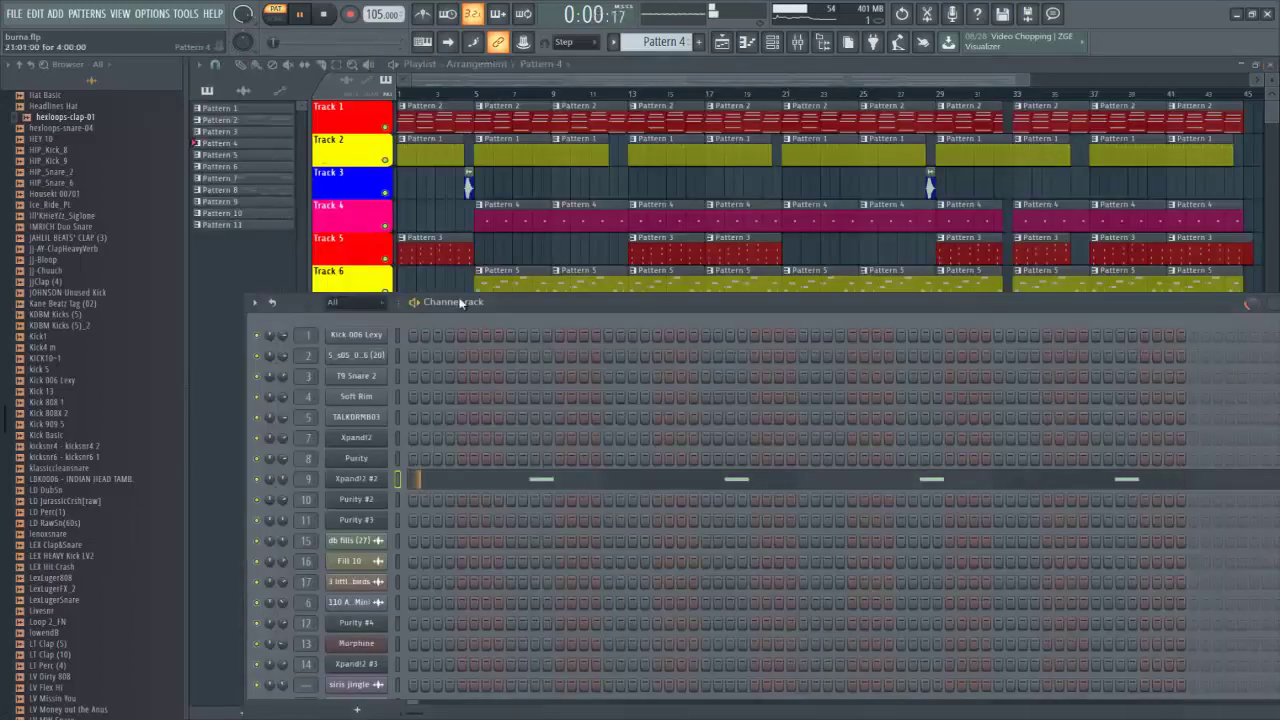
click(357, 479)
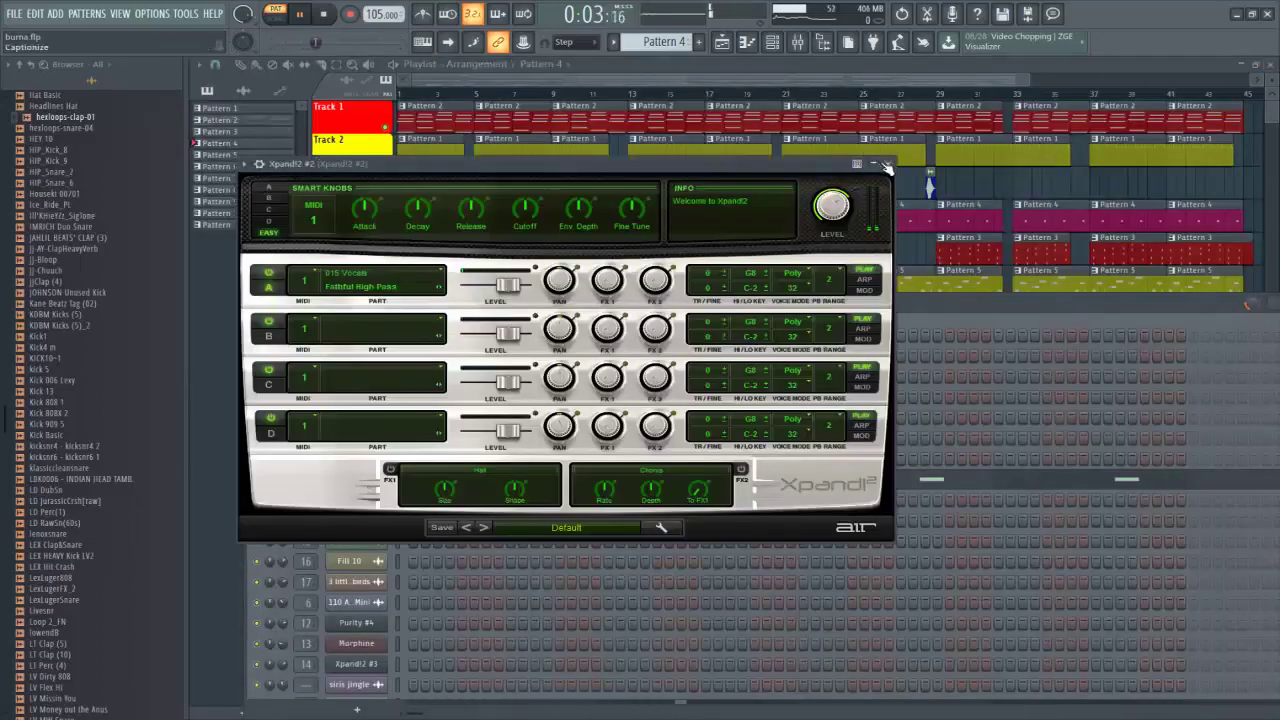
click(888, 164)
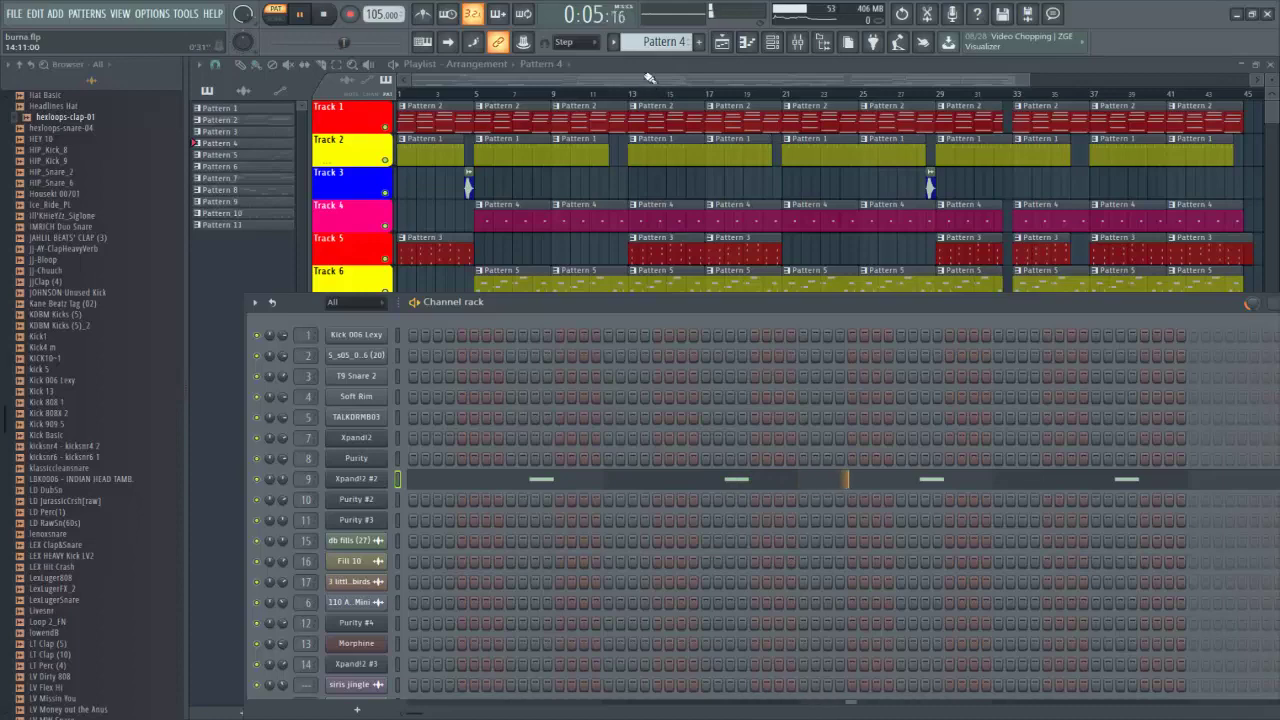
key(F6)
key(space)
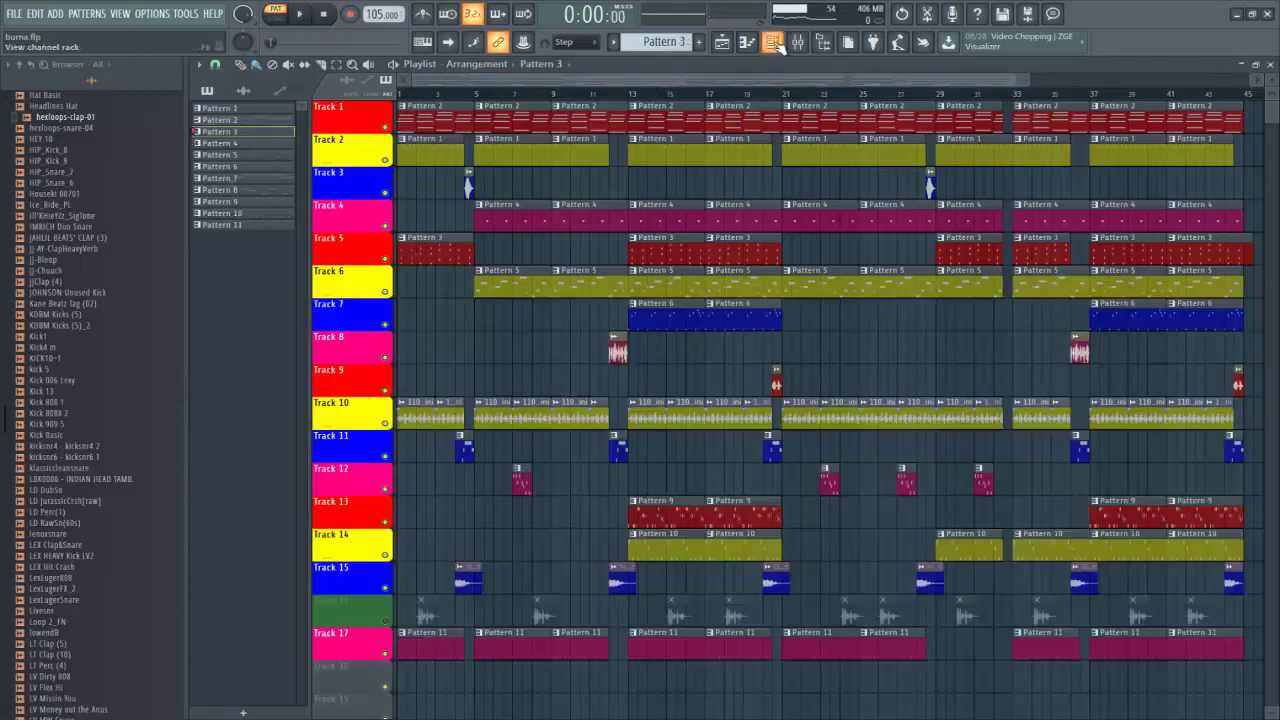
Step: Play Pattern 3 on its own and review the preset and piano roll notes of its Purity channel
click(775, 45)
click(357, 459)
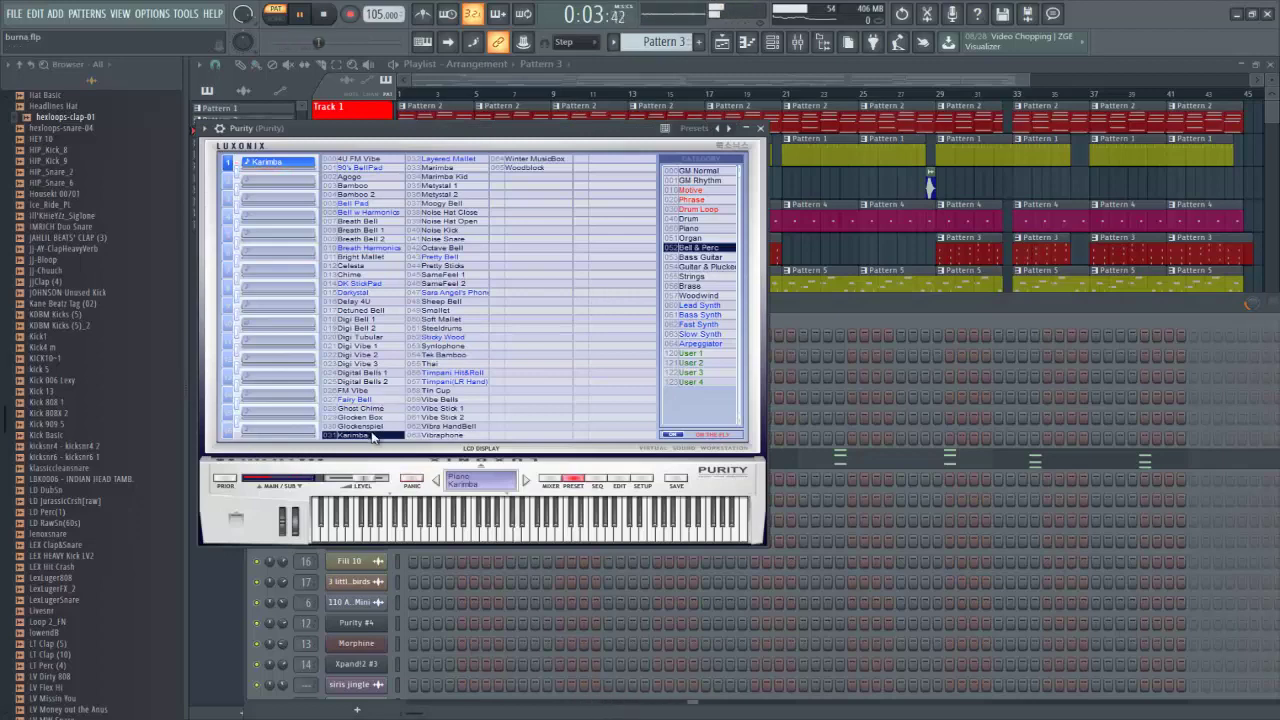
click(761, 128)
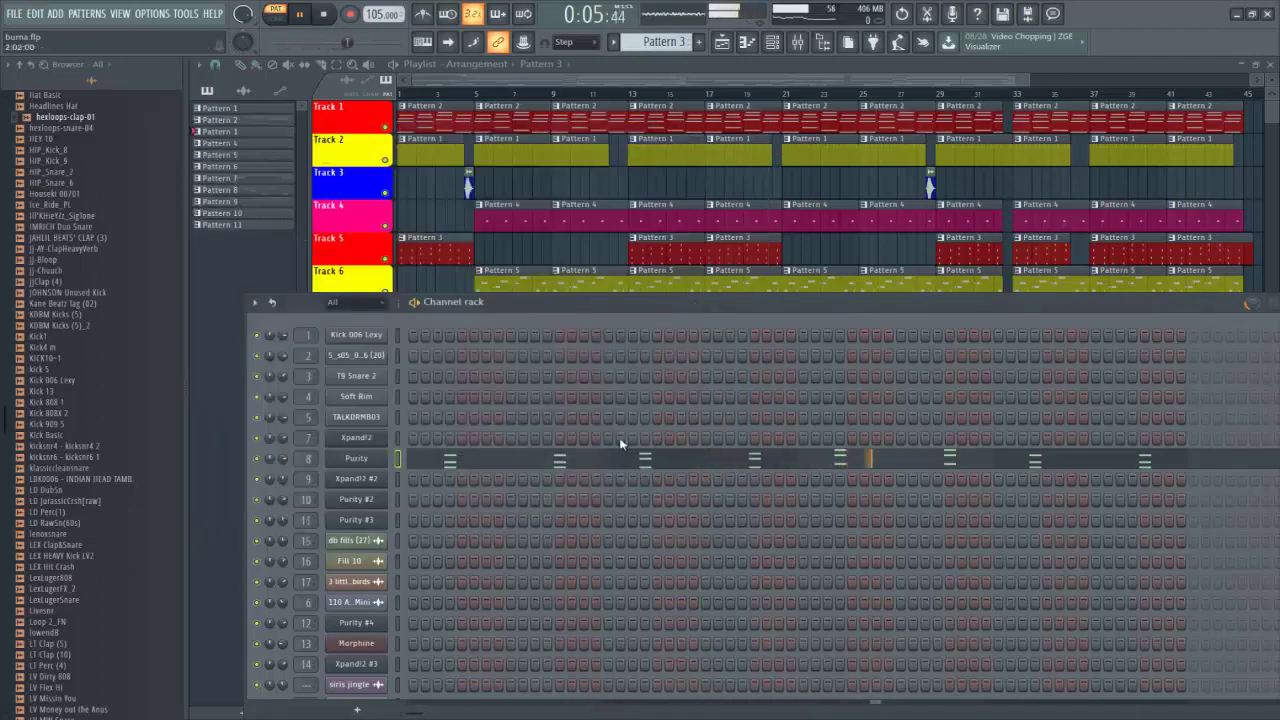
click(618, 463)
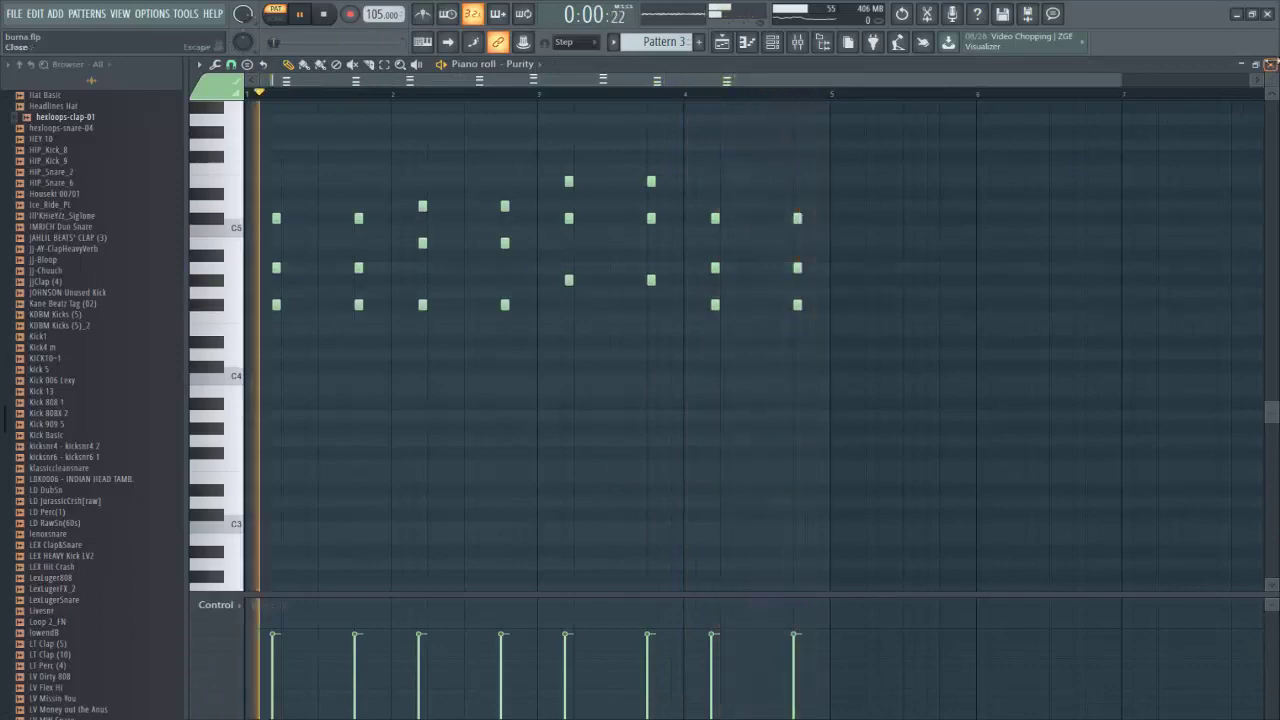
click(1270, 64)
key(F6)
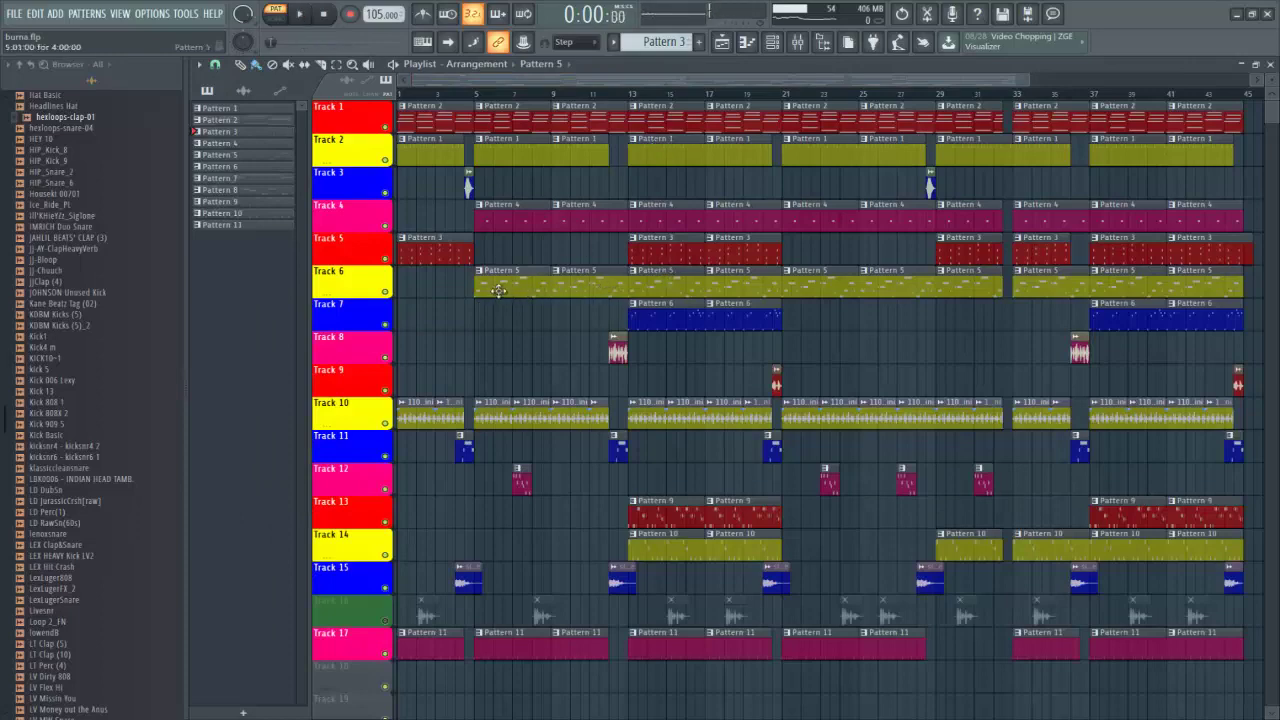
Step: Play Pattern 5 on its own and review the notes and preset of its Purity #2 channel
click(774, 45)
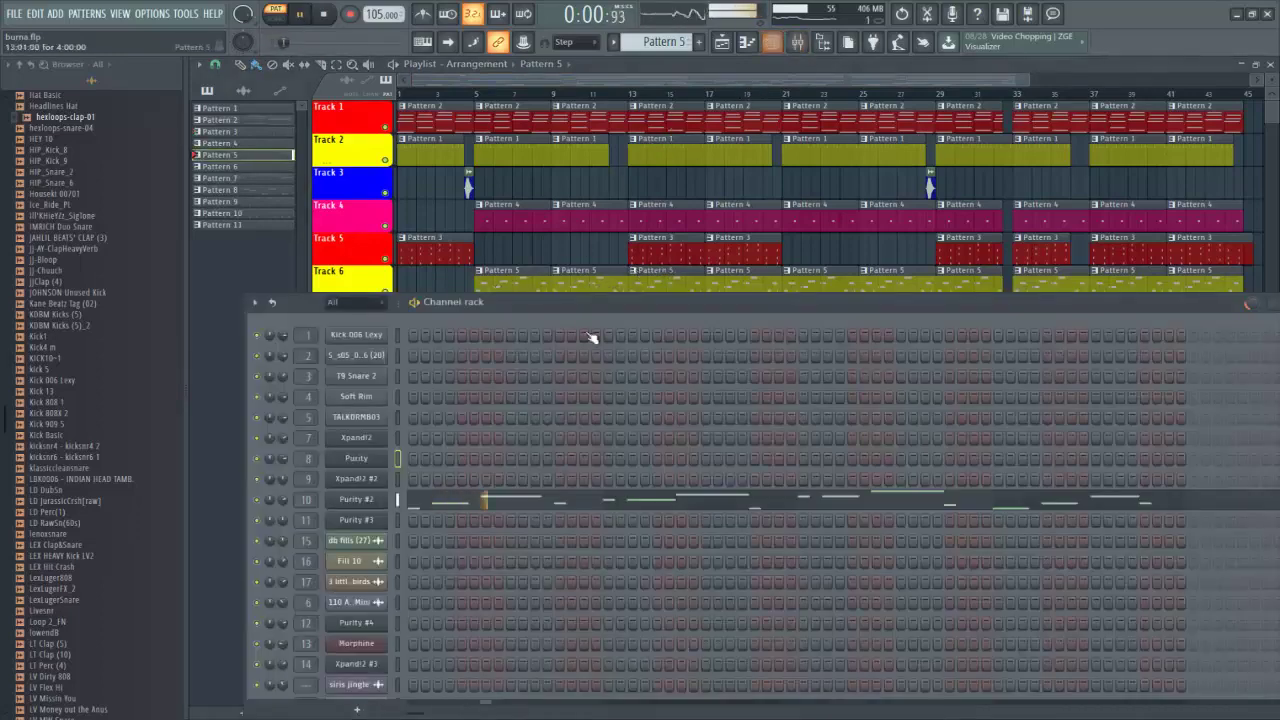
click(465, 502)
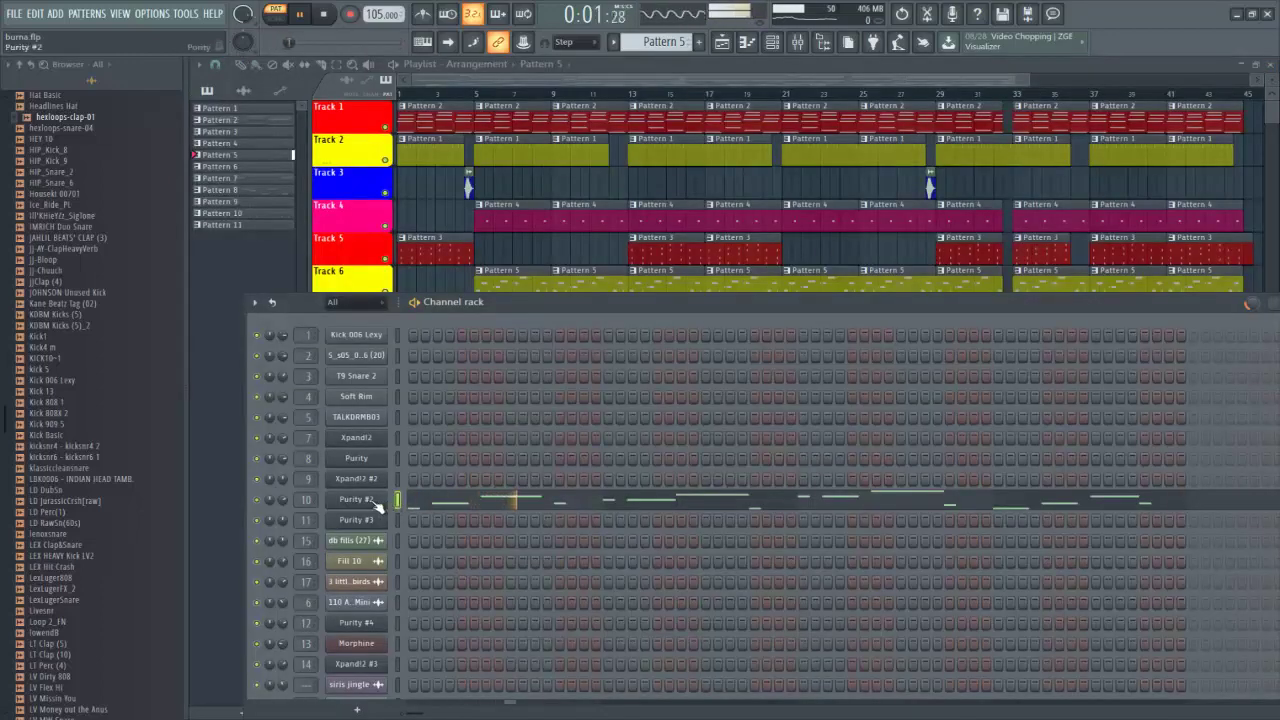
click(377, 505)
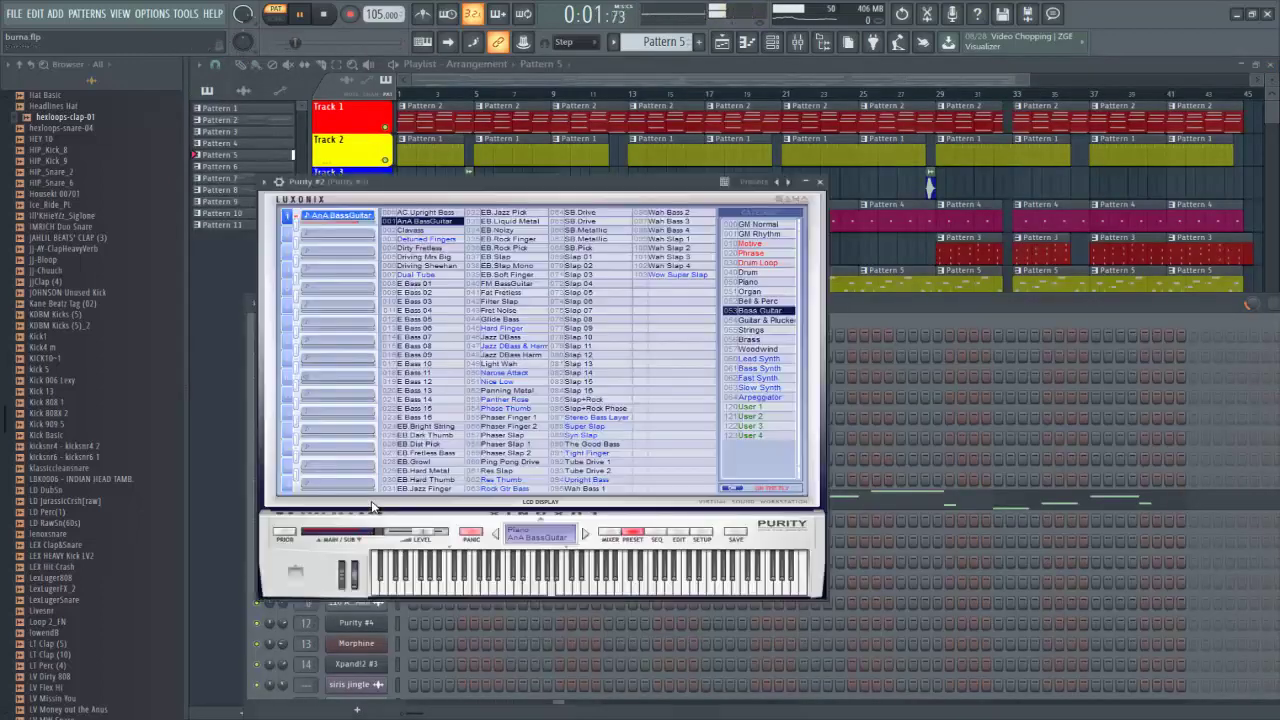
click(820, 184)
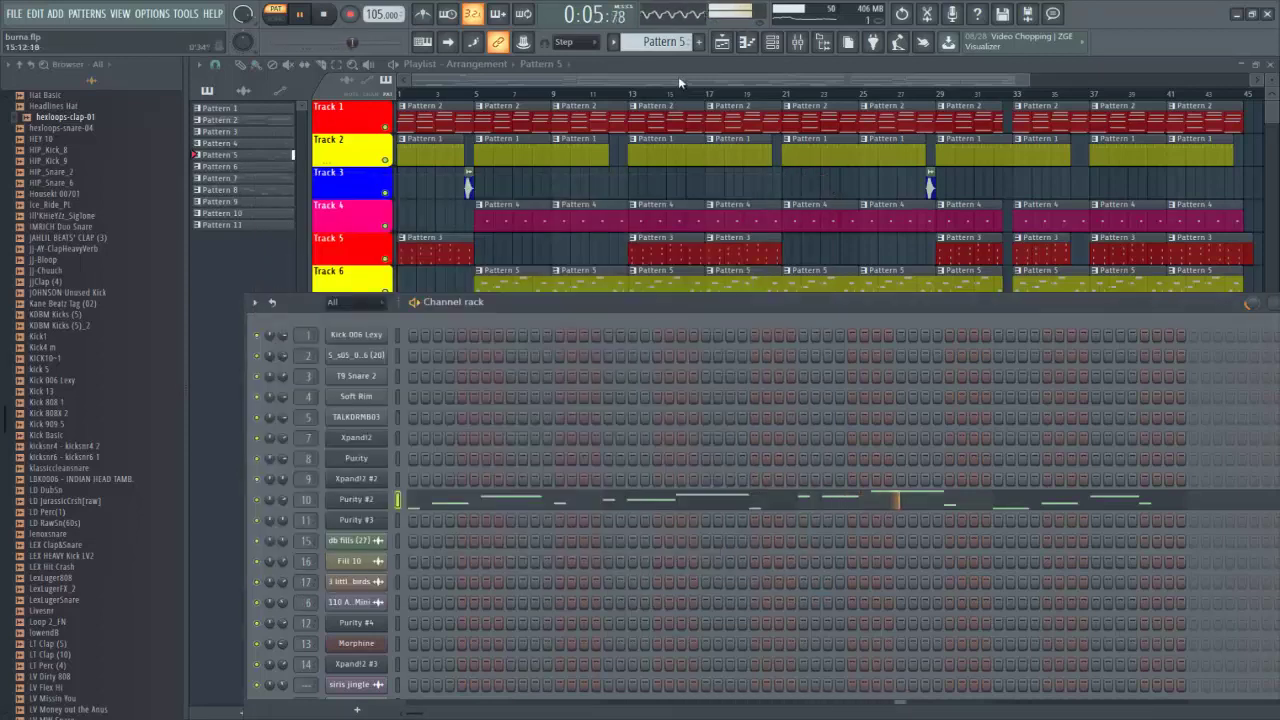
key(F6)
key(space)
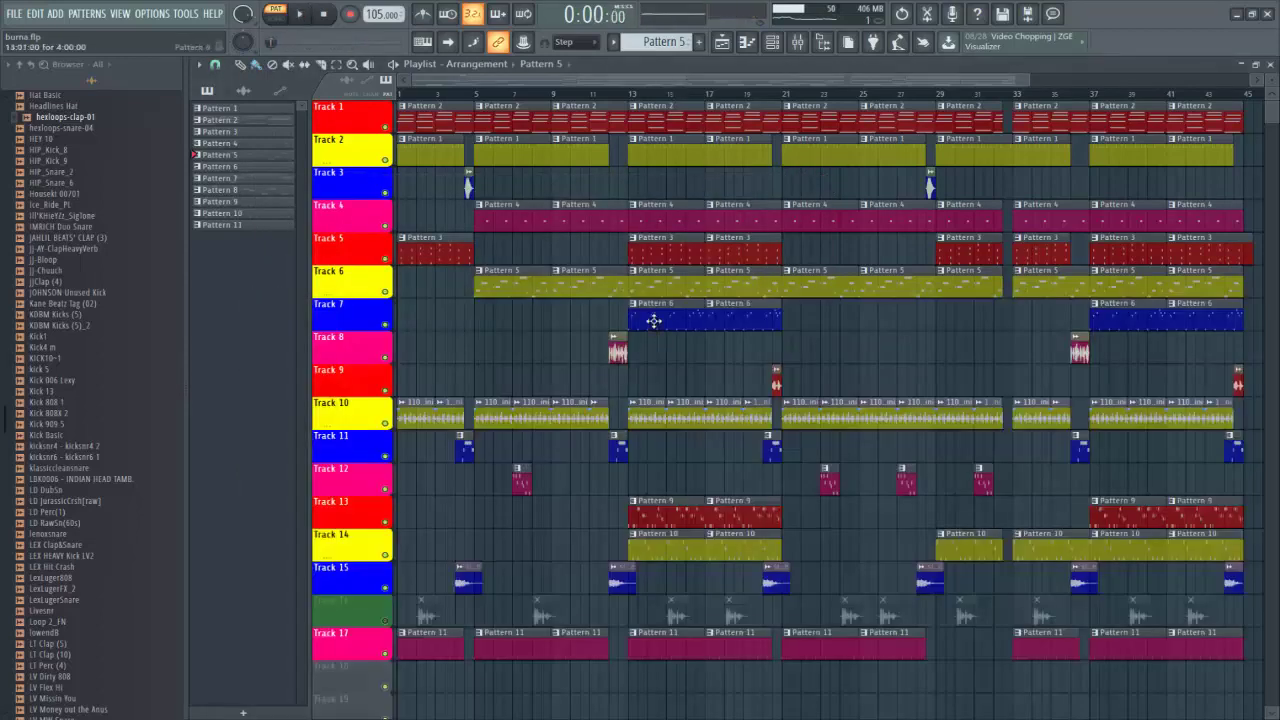
Step: Play Pattern 6 on its own and review the preset and piano roll notes of its Purity #3 channel
click(775, 42)
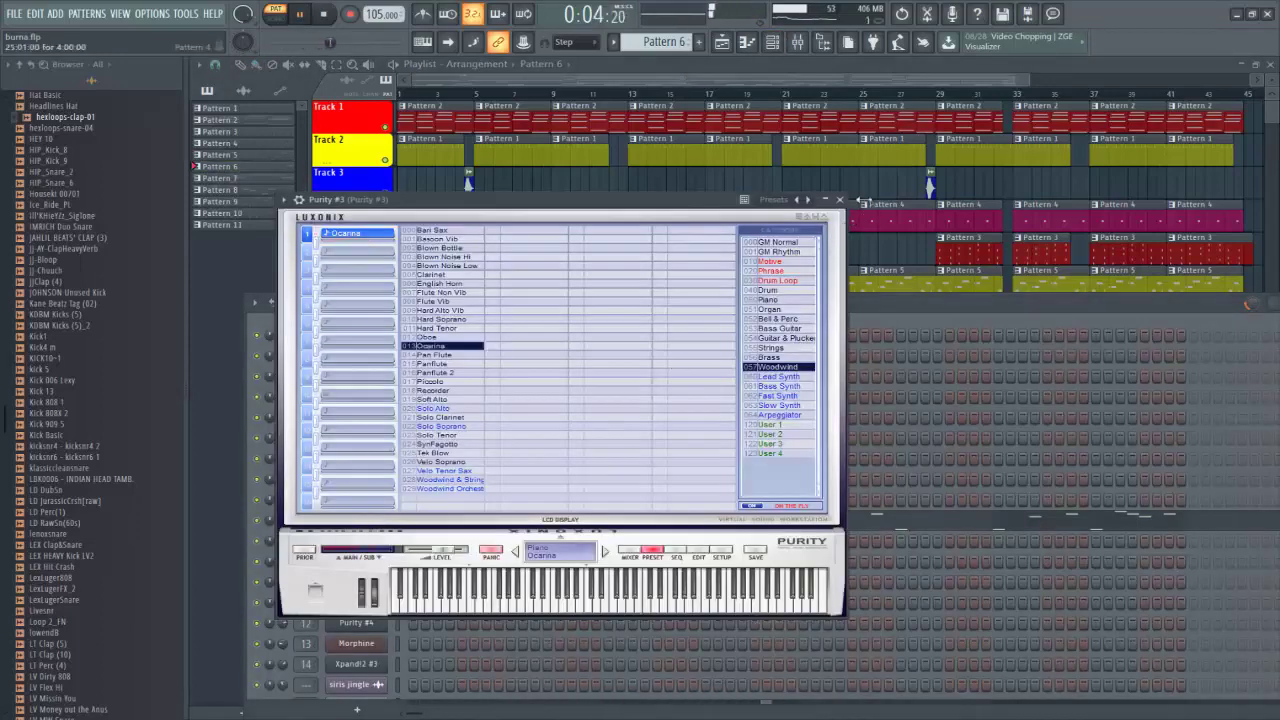
key(Escape)
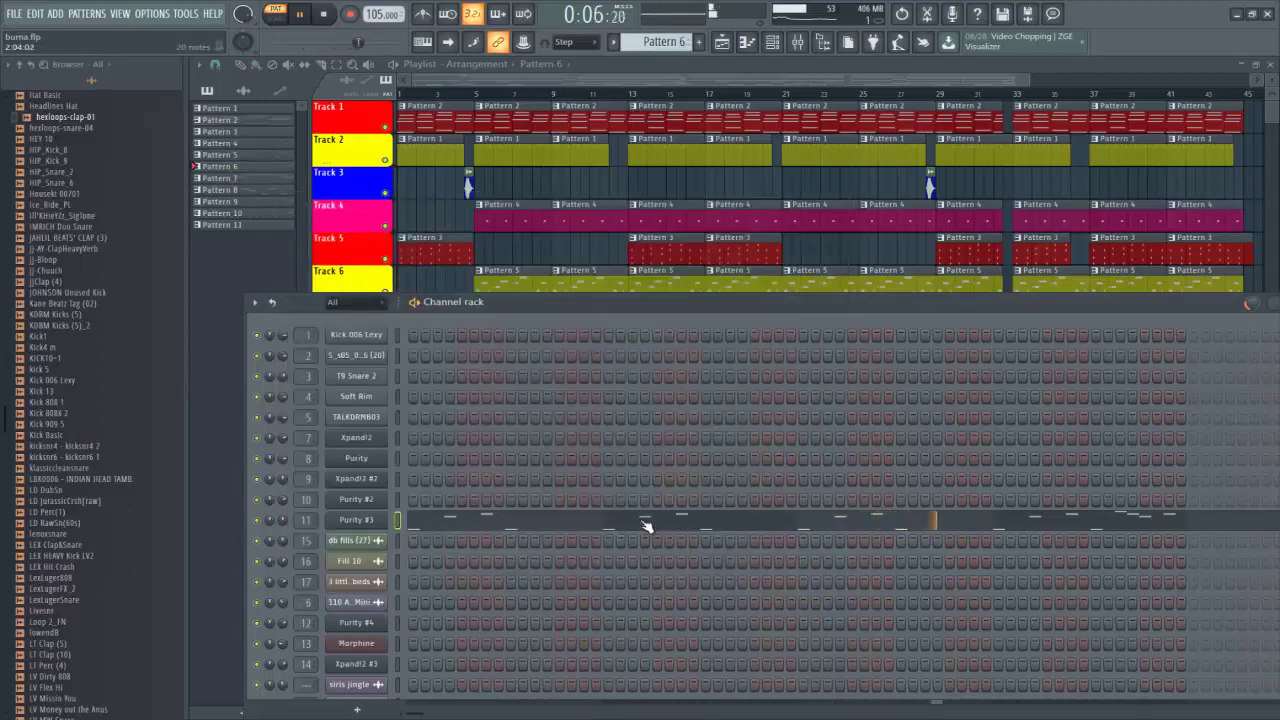
click(646, 527)
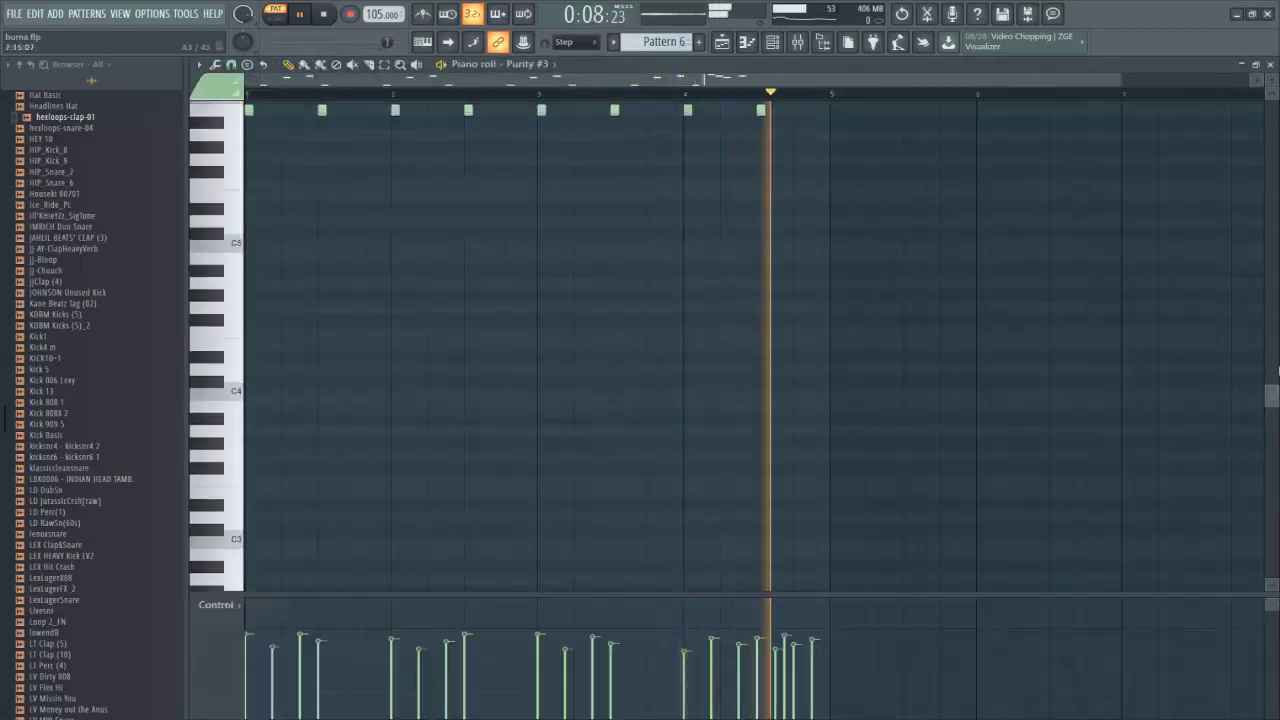
drag(1278, 370, 1266, 291)
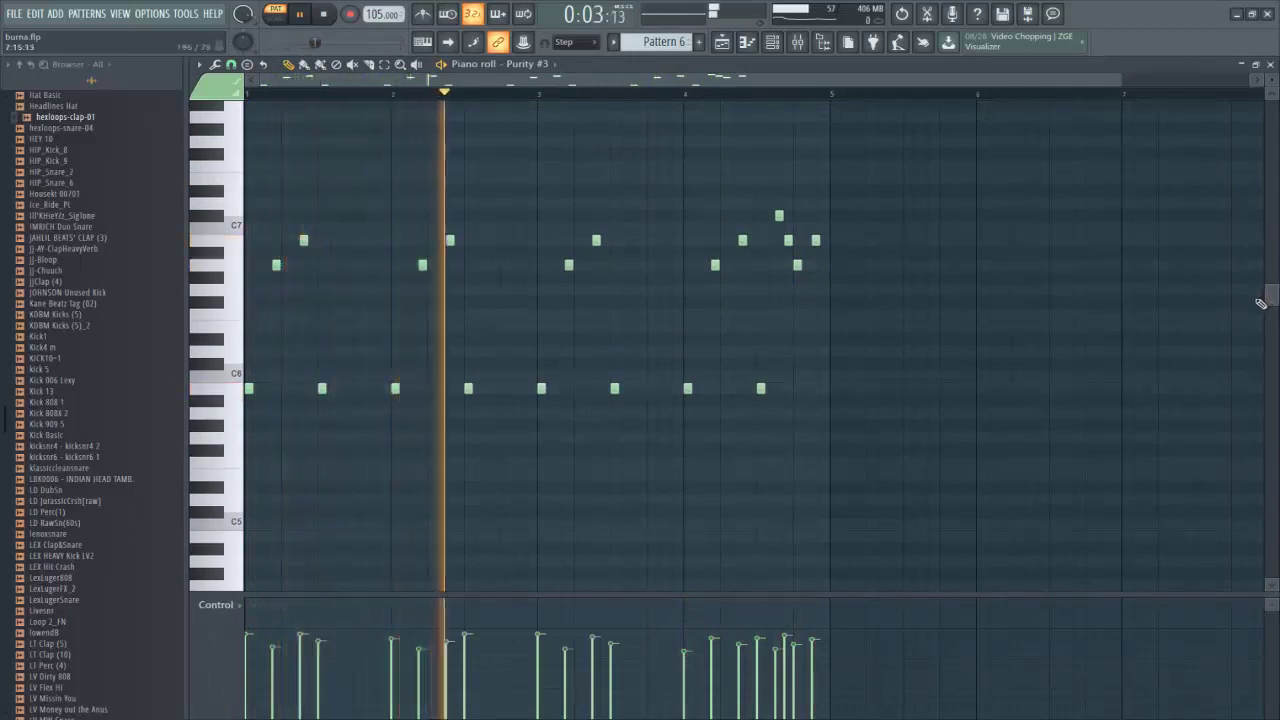
key(space)
click(1272, 66)
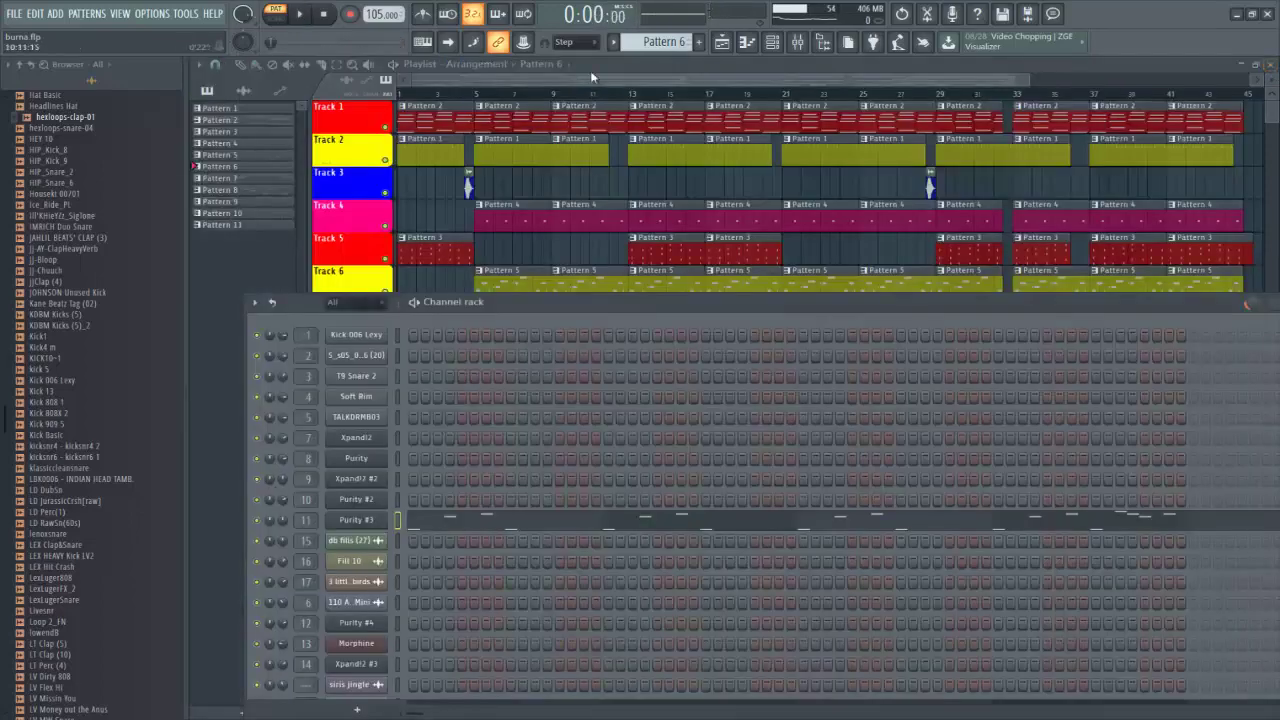
click(591, 77)
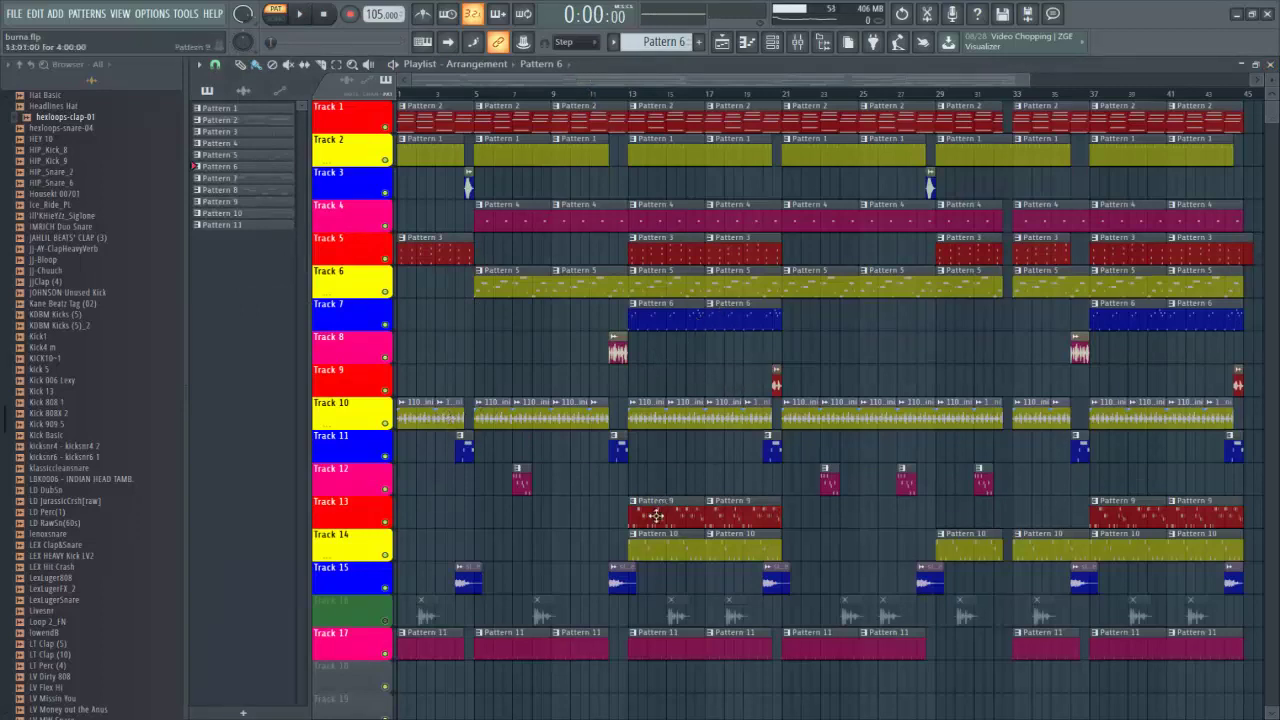
Step: Play Pattern 9 on its own and review its Morphine melody in the piano roll
click(773, 42)
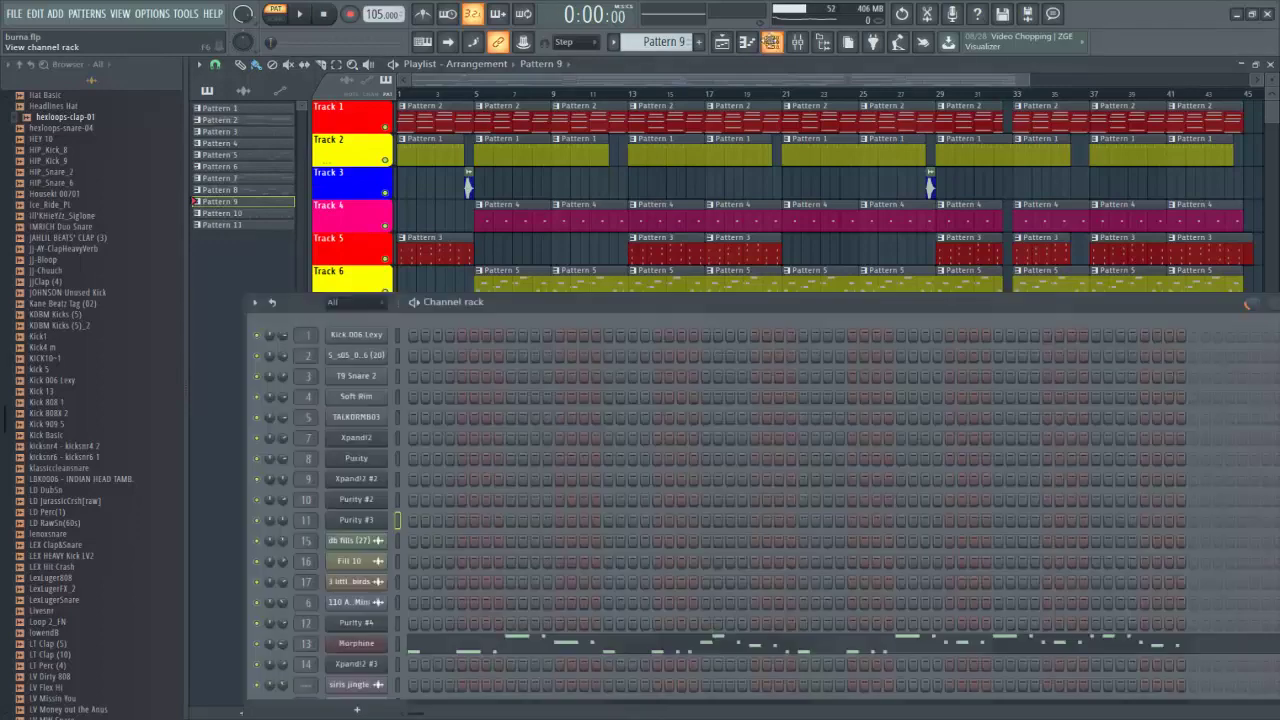
click(440, 652)
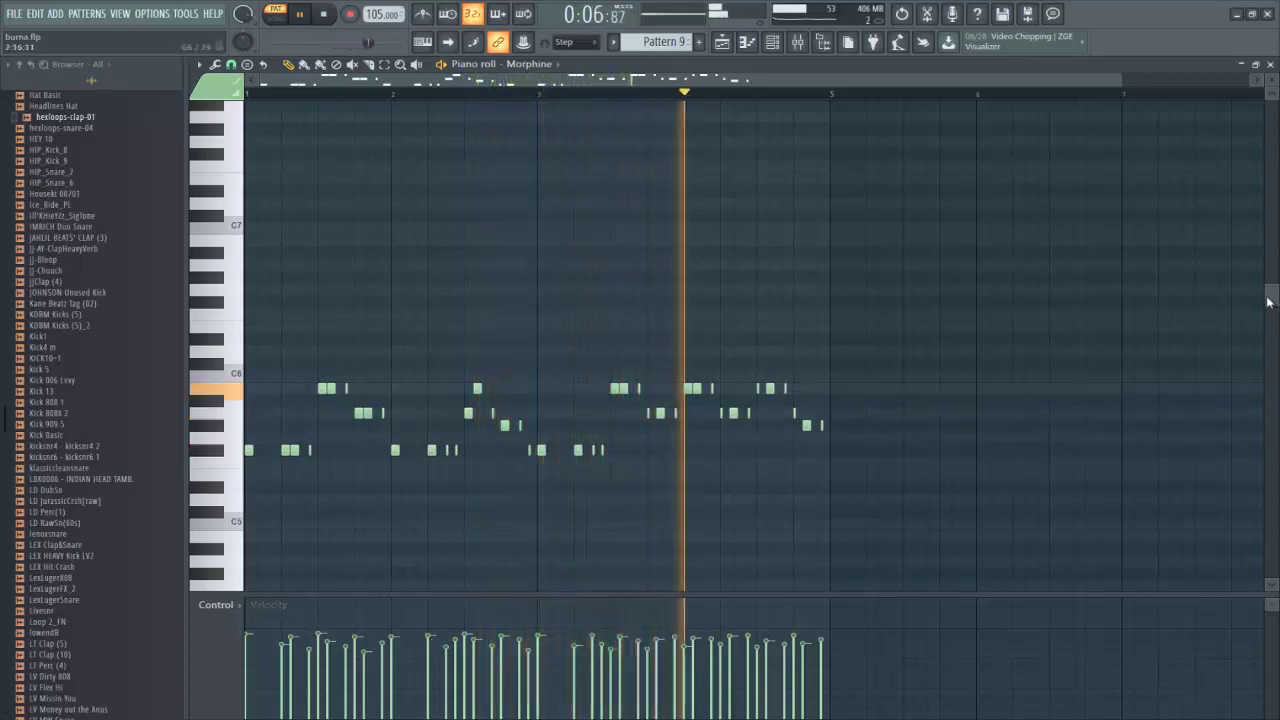
drag(1268, 300, 1268, 308)
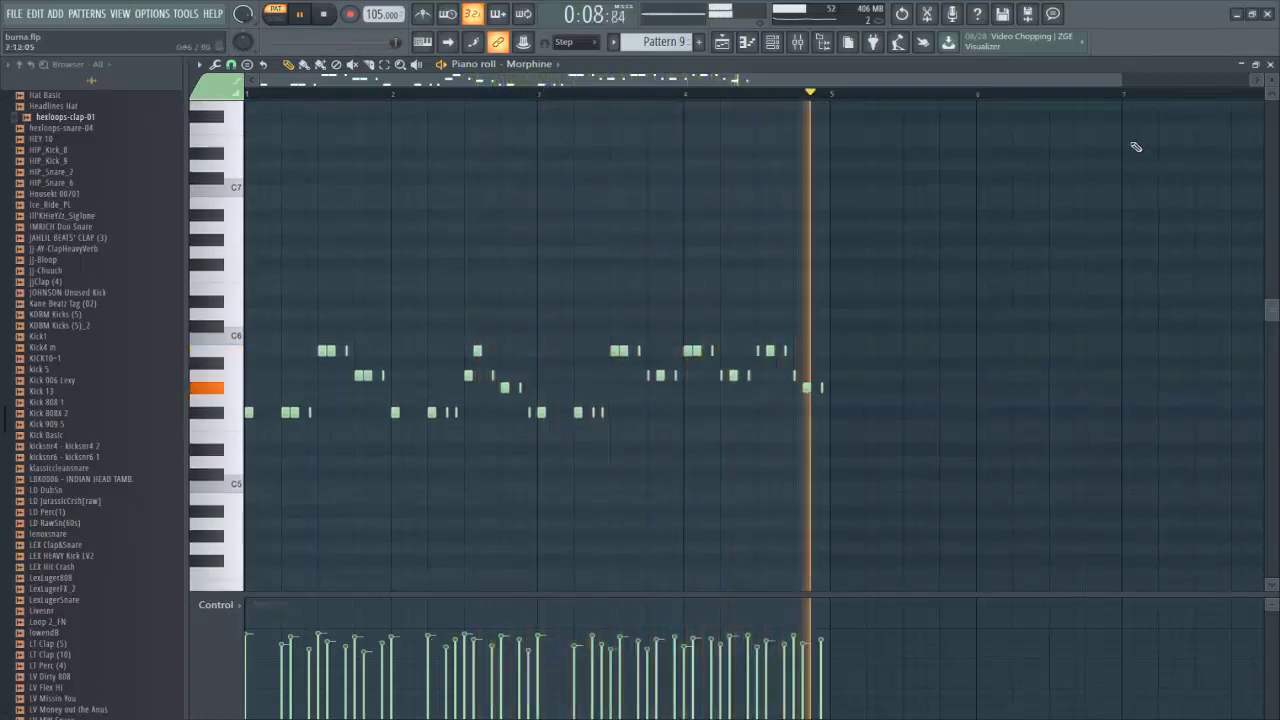
key(F7)
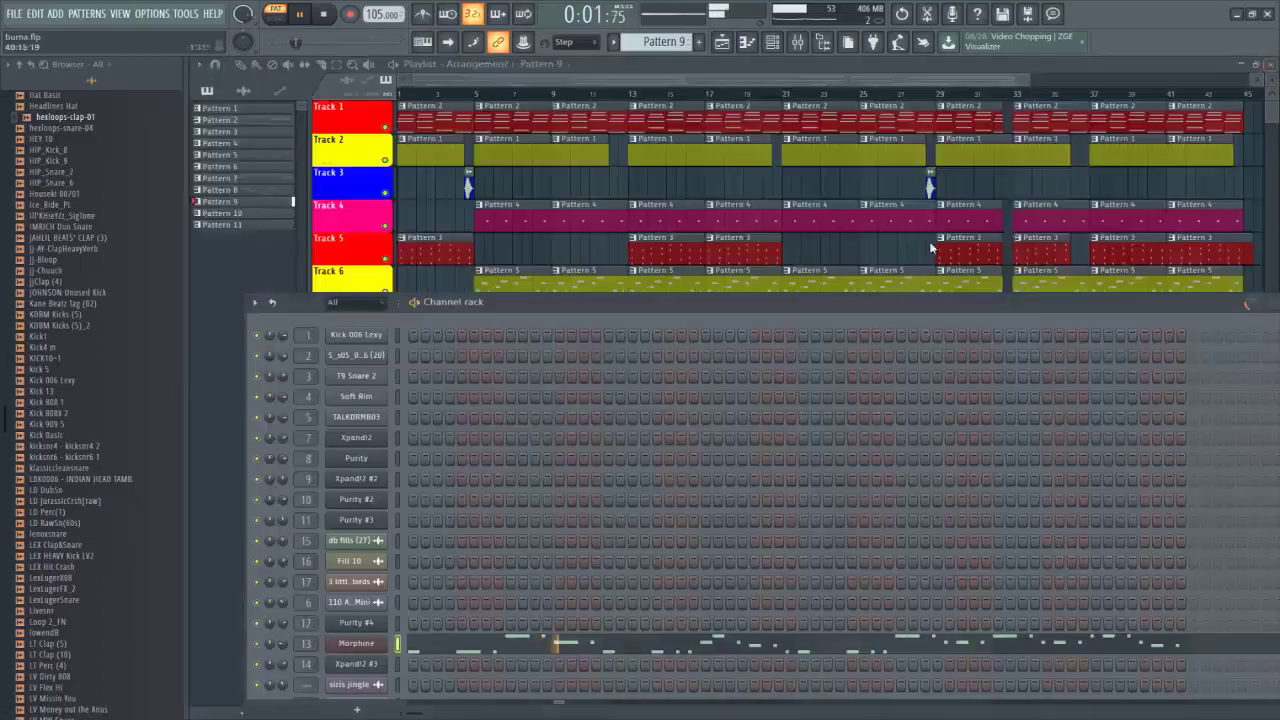
Step: Inspect the Morphine instrument's preset and generator settings while Pattern 9 plays, and return to the full playlist
click(366, 646)
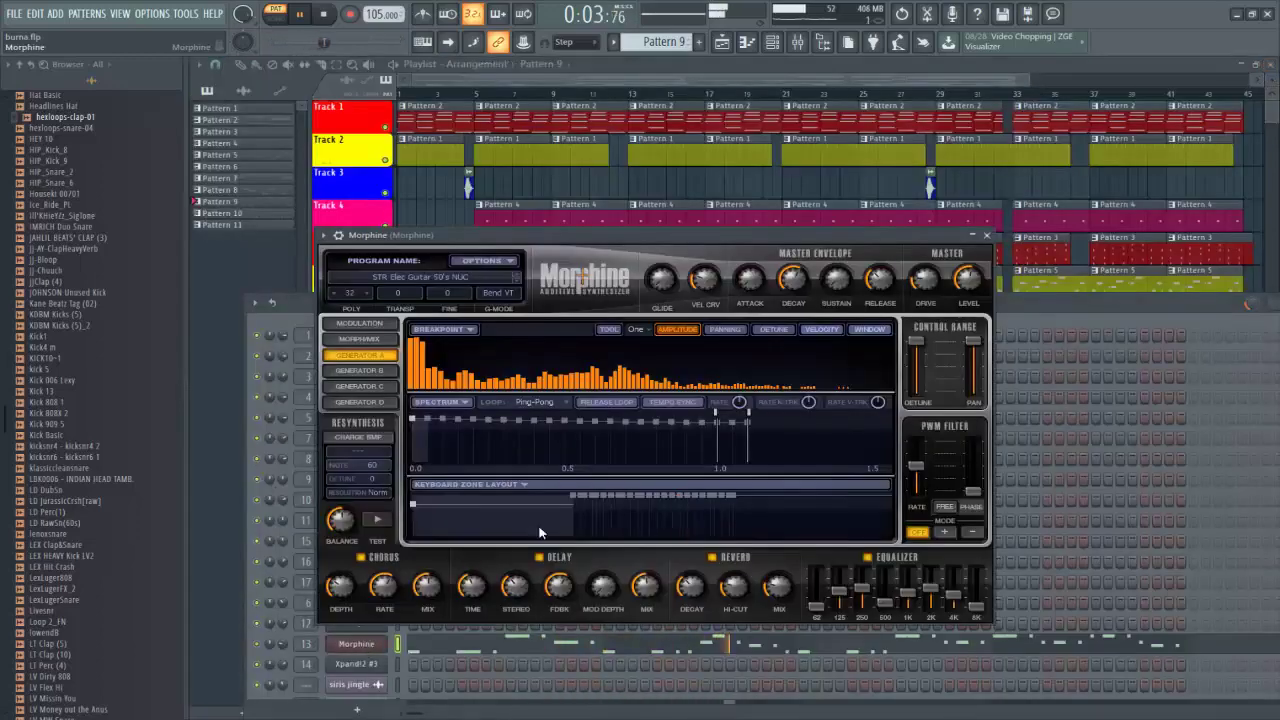
click(987, 236)
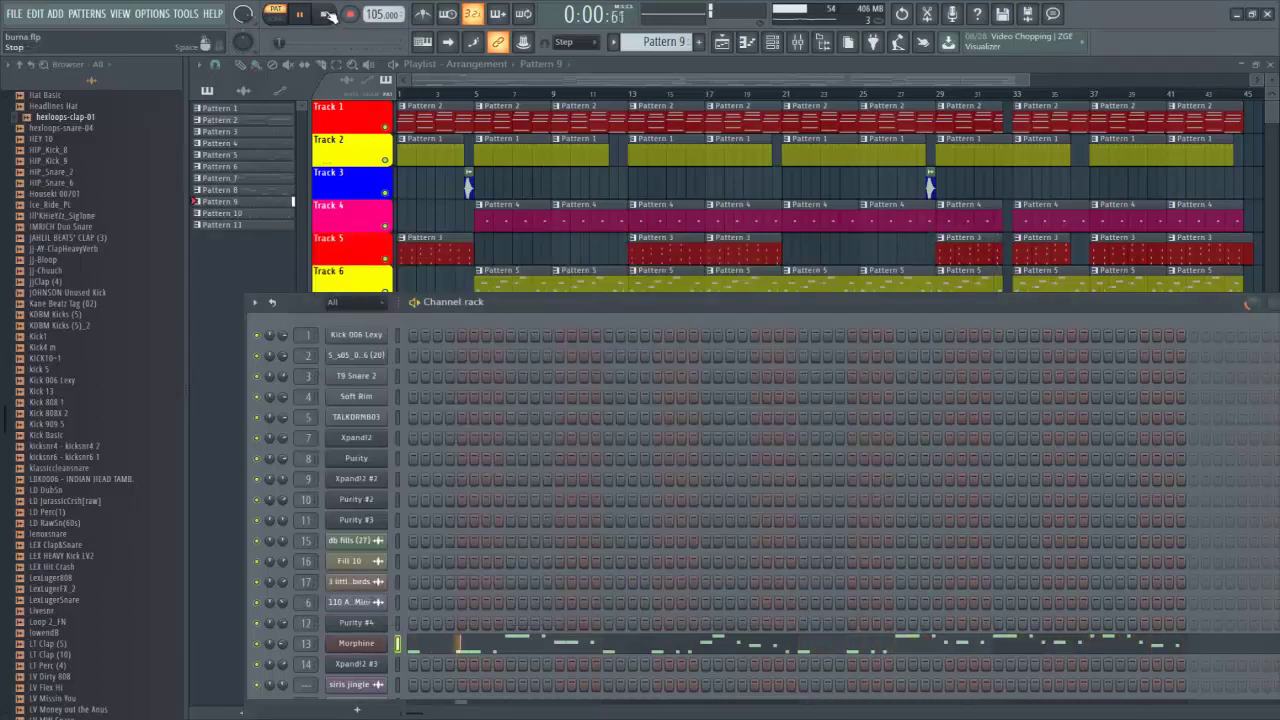
click(372, 646)
click(987, 237)
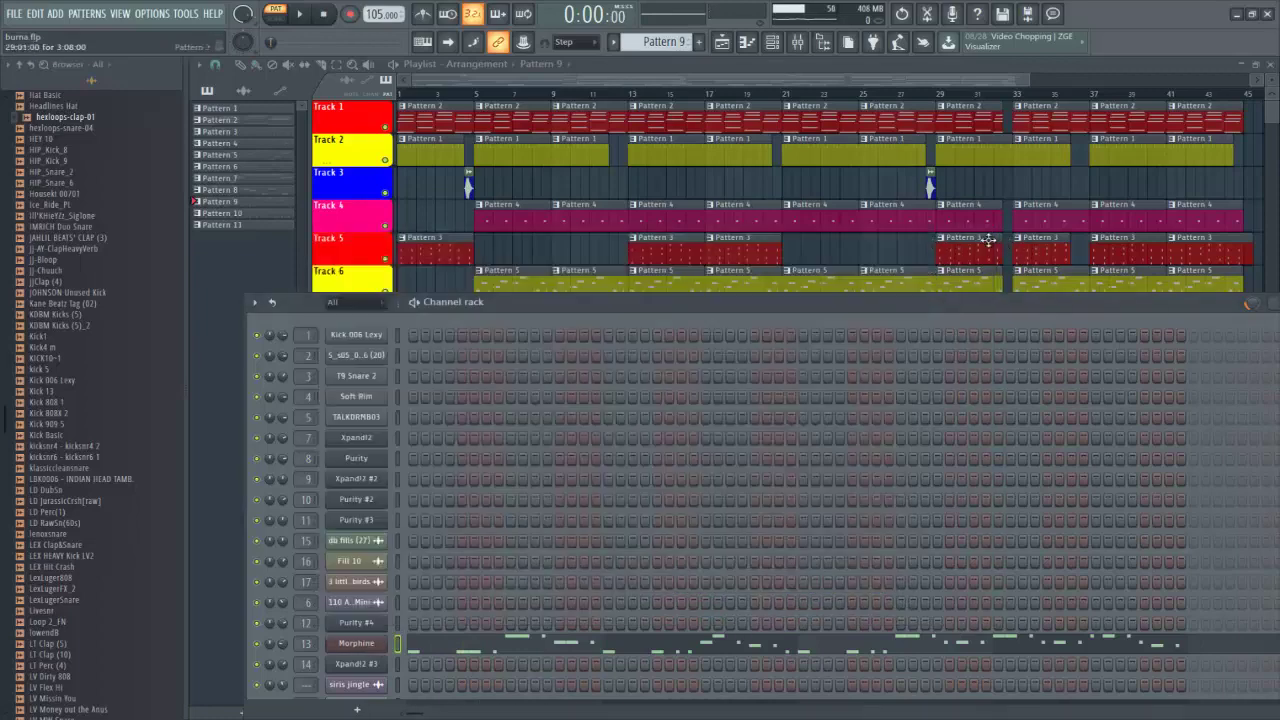
key(F6)
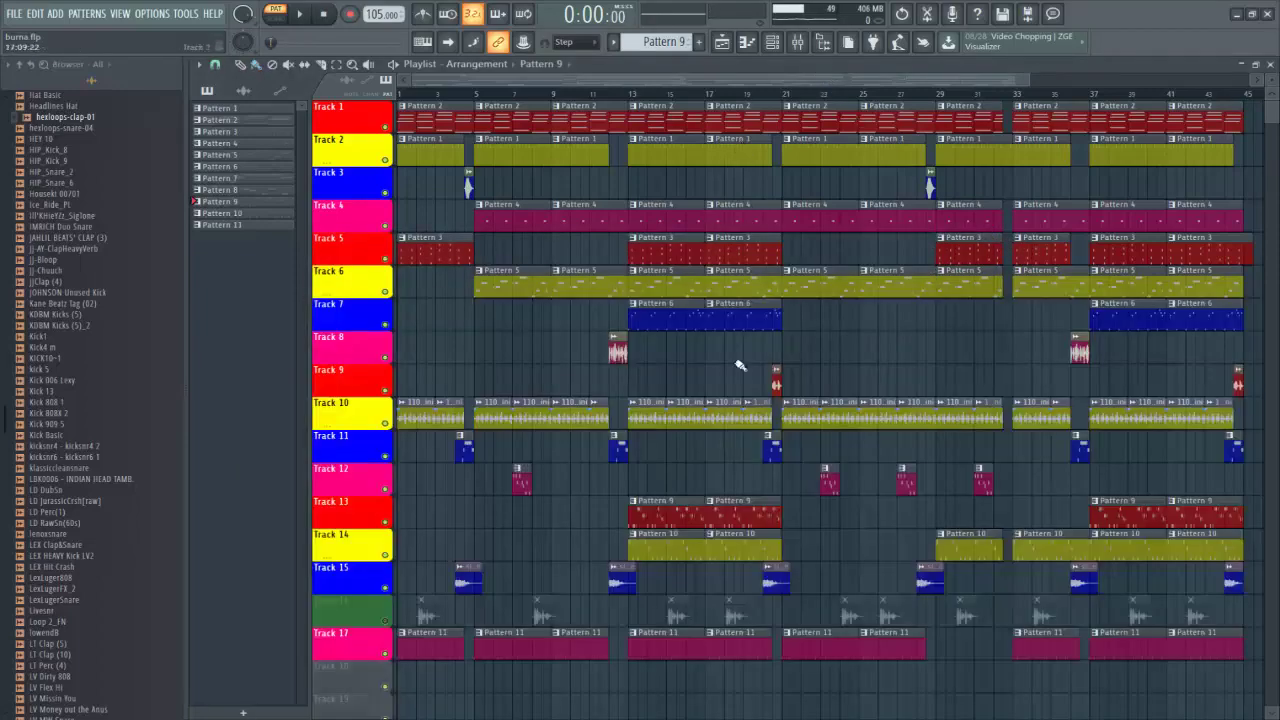
Step: Play Pattern 10 on its own and review the piano roll notes and preset of its Xpand!2 #3 channel
double_click(677, 527)
key(space)
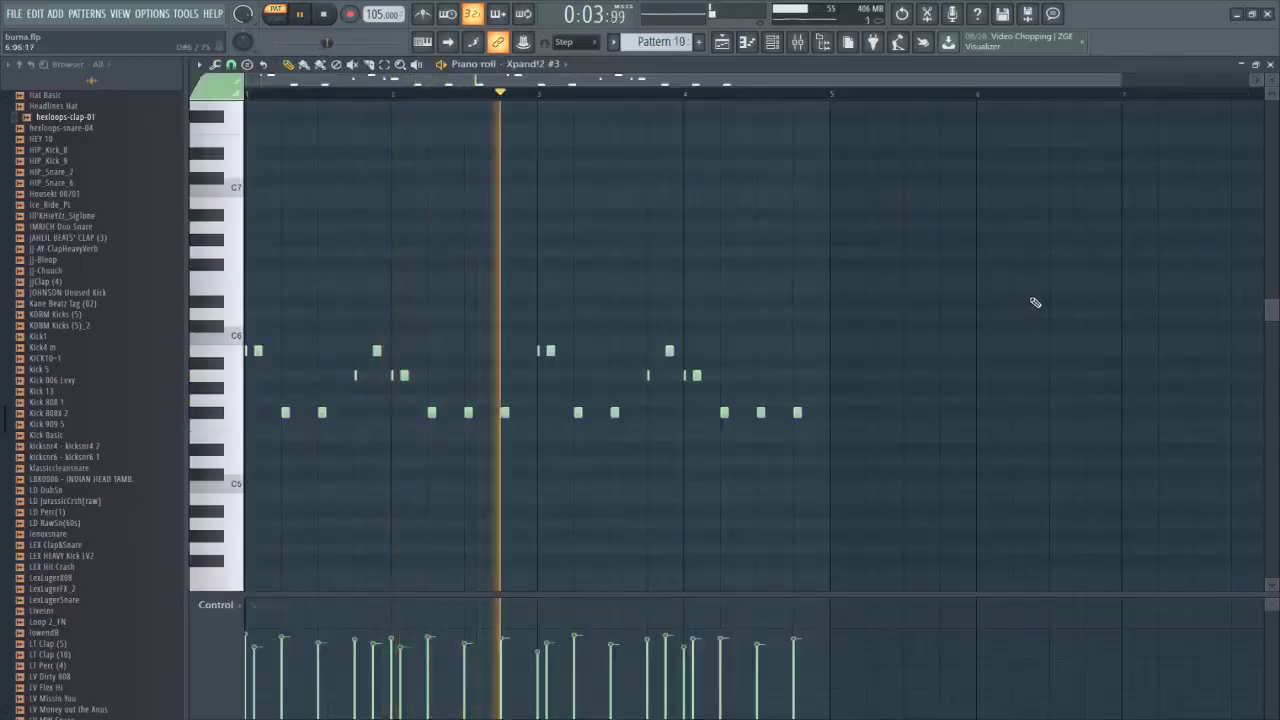
click(1271, 64)
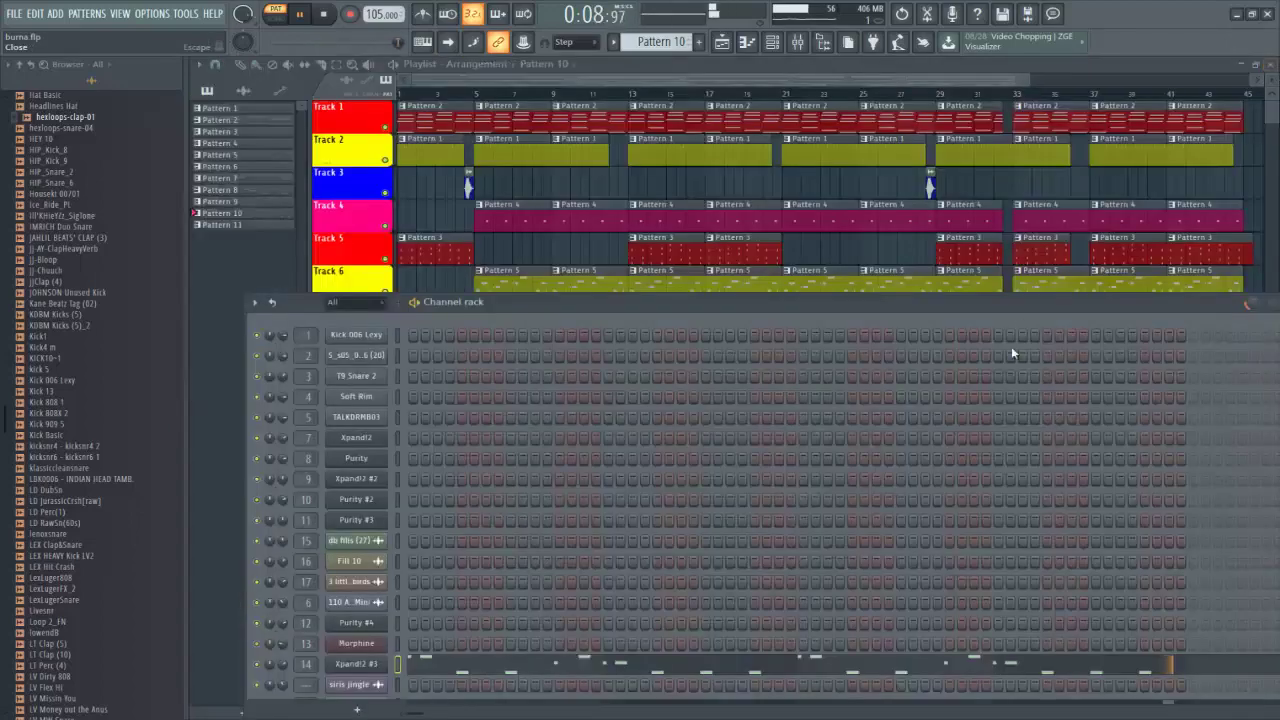
click(360, 668)
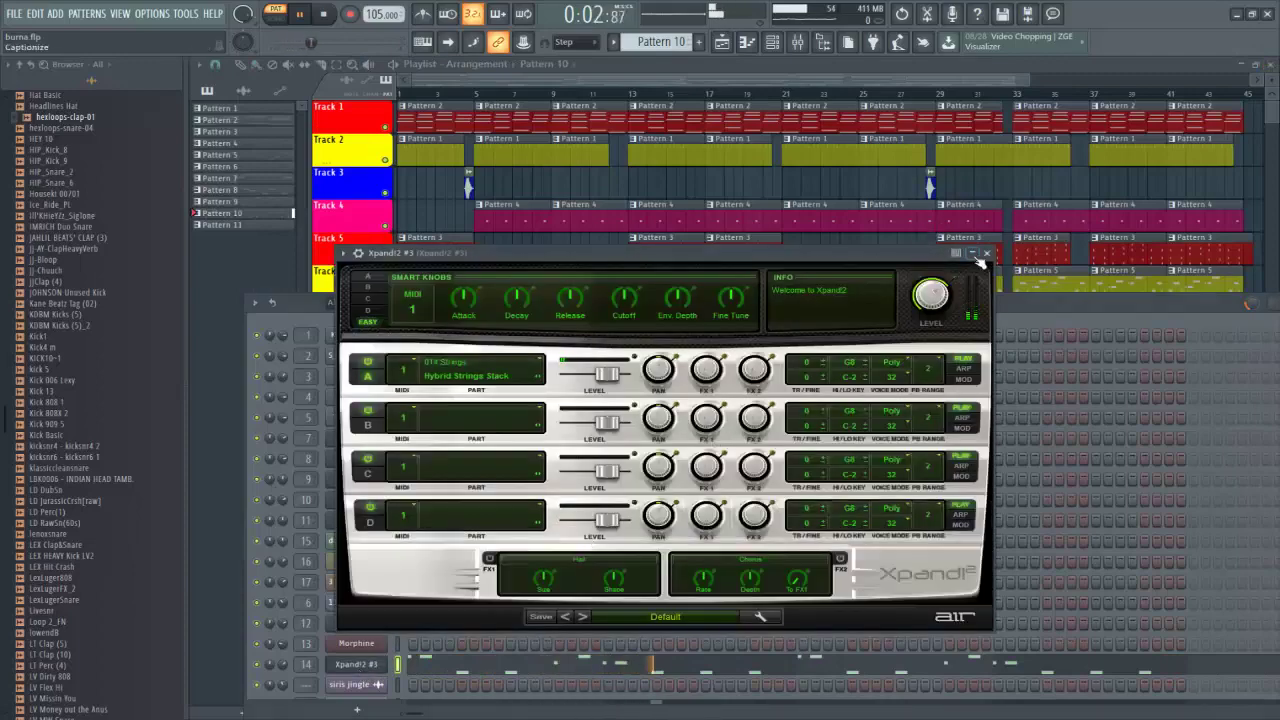
click(987, 254)
key(F6)
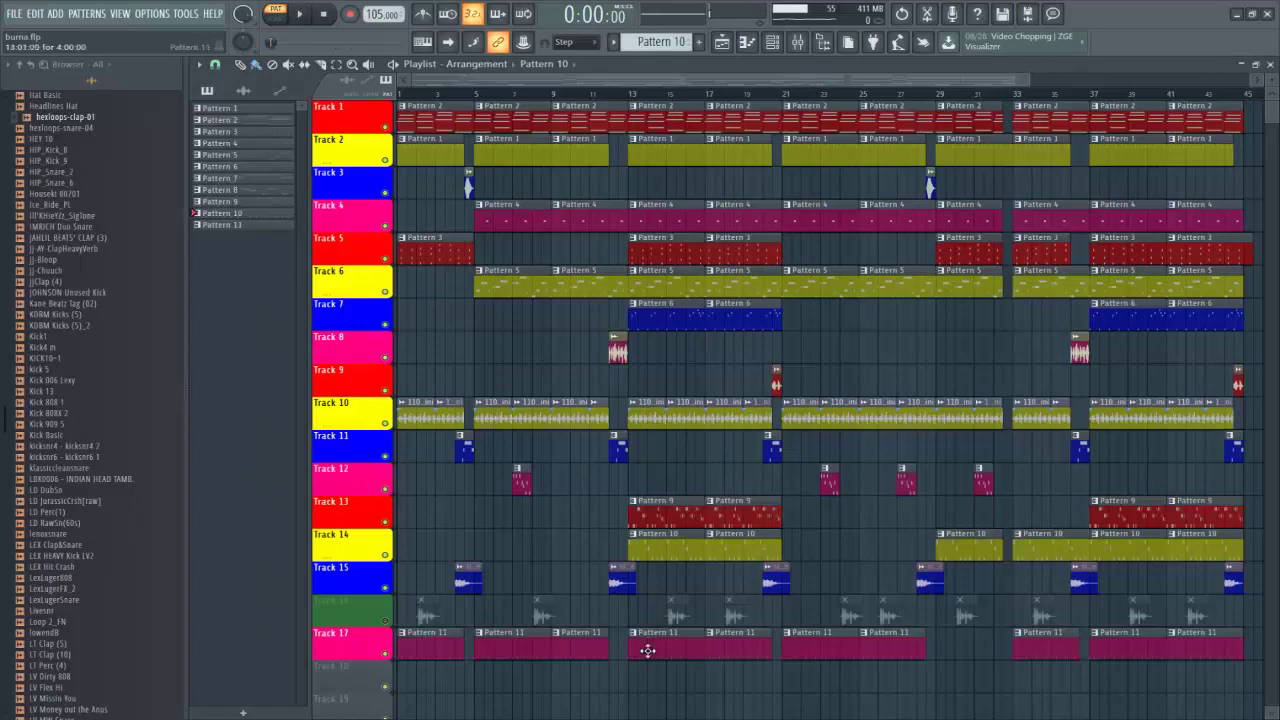
Step: Play Pattern 11 on its own and review its Kick 006 Lexy steps in the channel rack
click(775, 42)
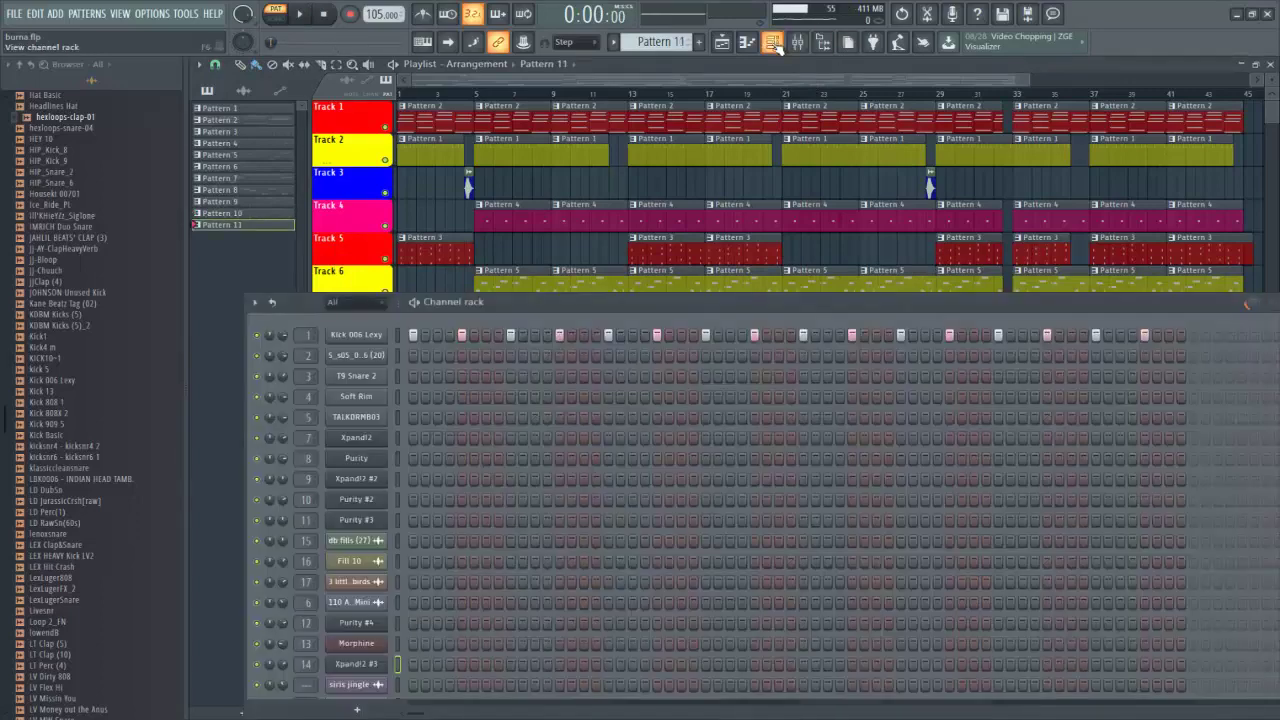
key(space)
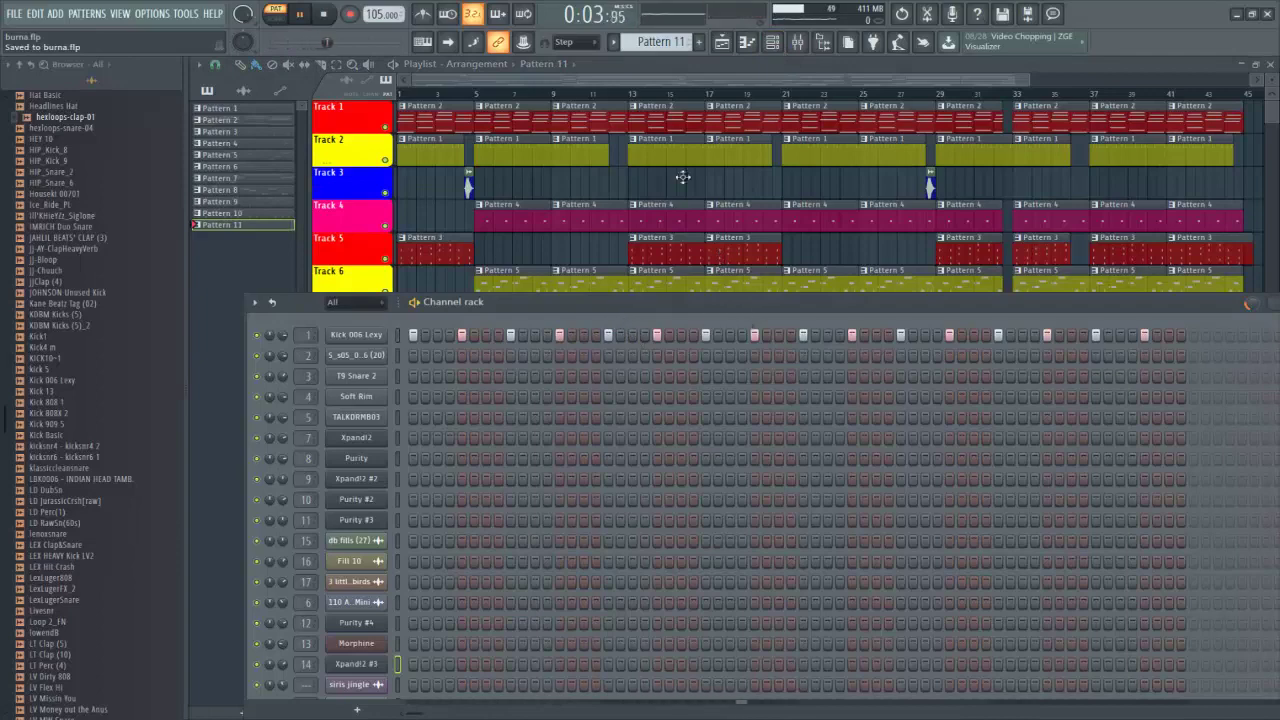
key(F6)
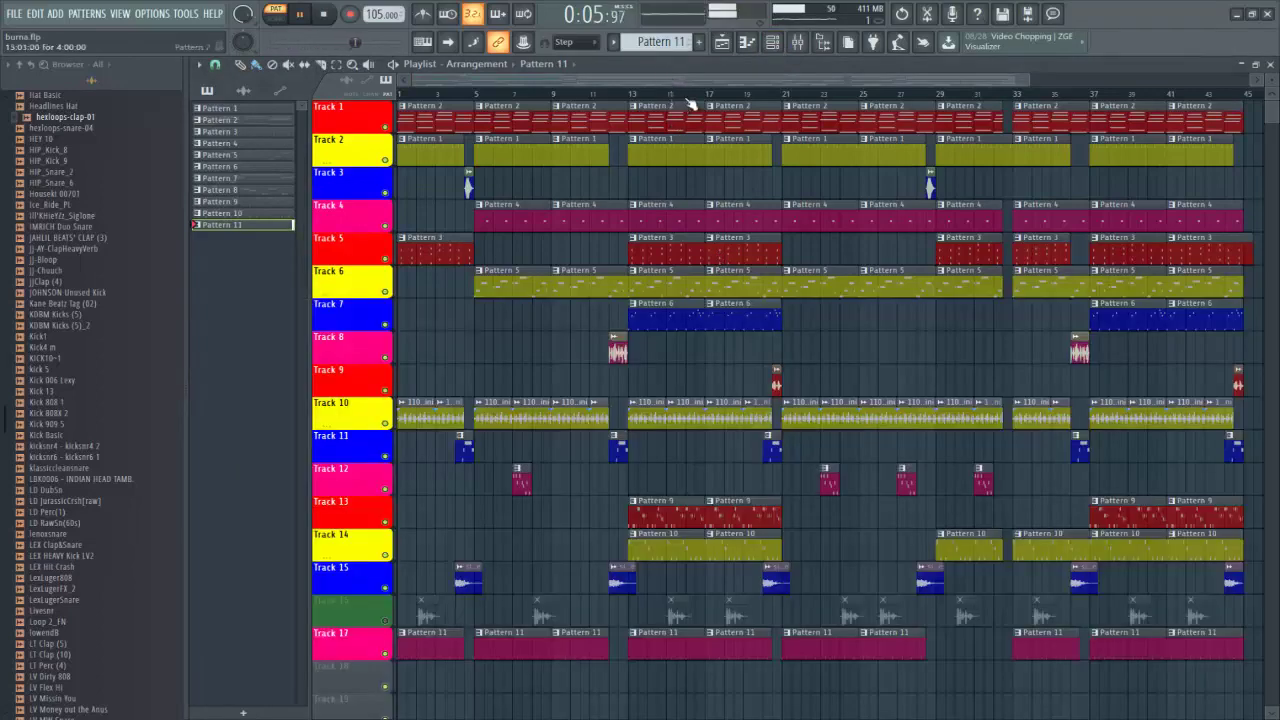
key(space)
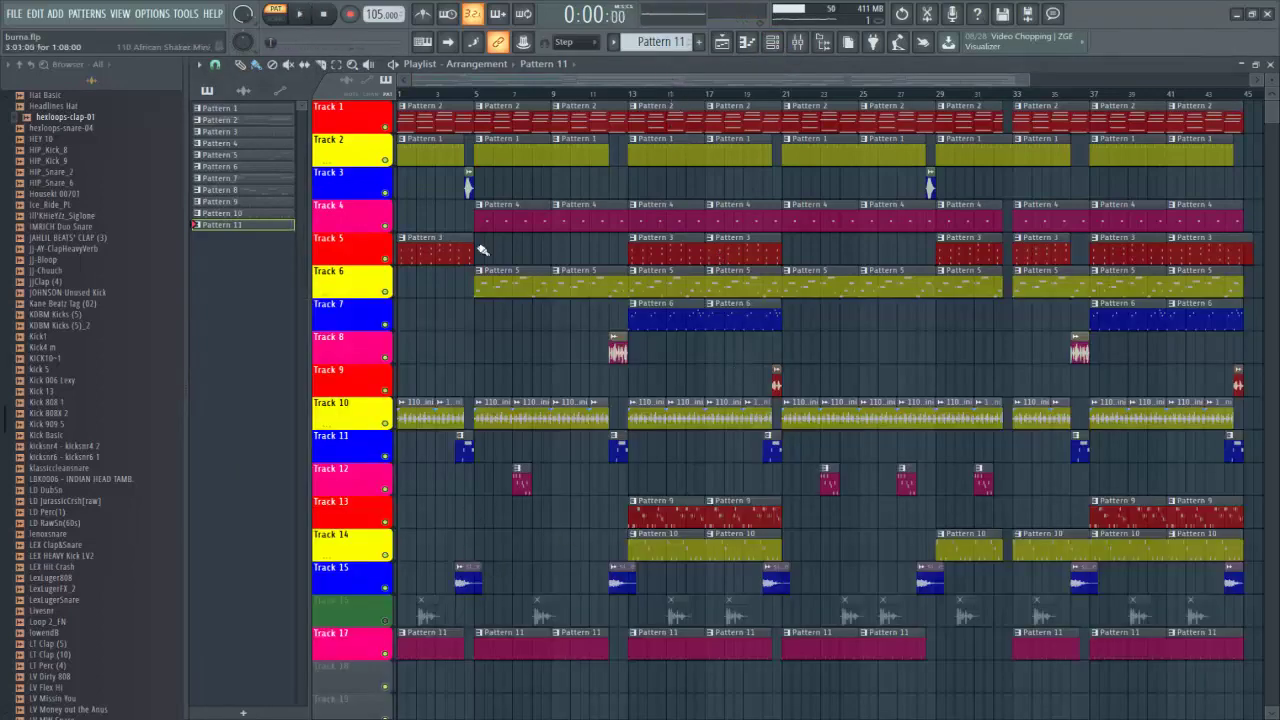
Step: Inspect the sample settings and waveforms of the db fills (27), Fill 10 and 3 little birds audio clips
double_click(468, 187)
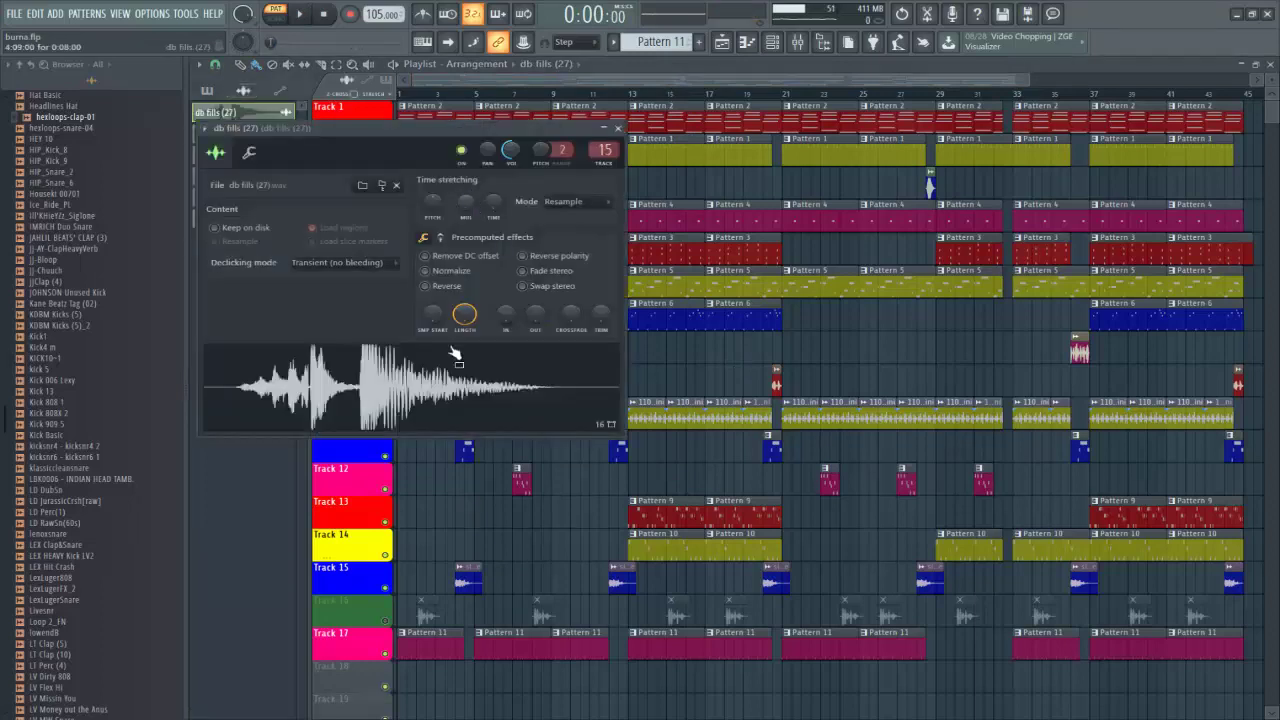
click(618, 129)
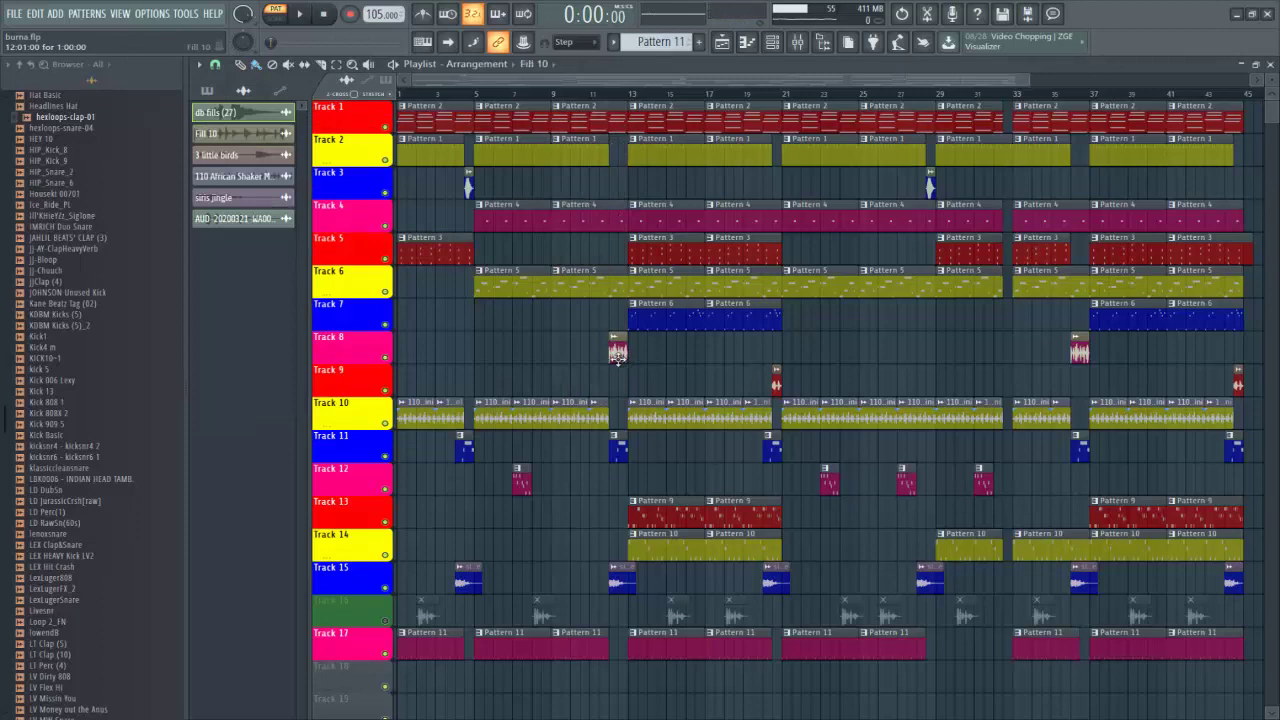
double_click(618, 353)
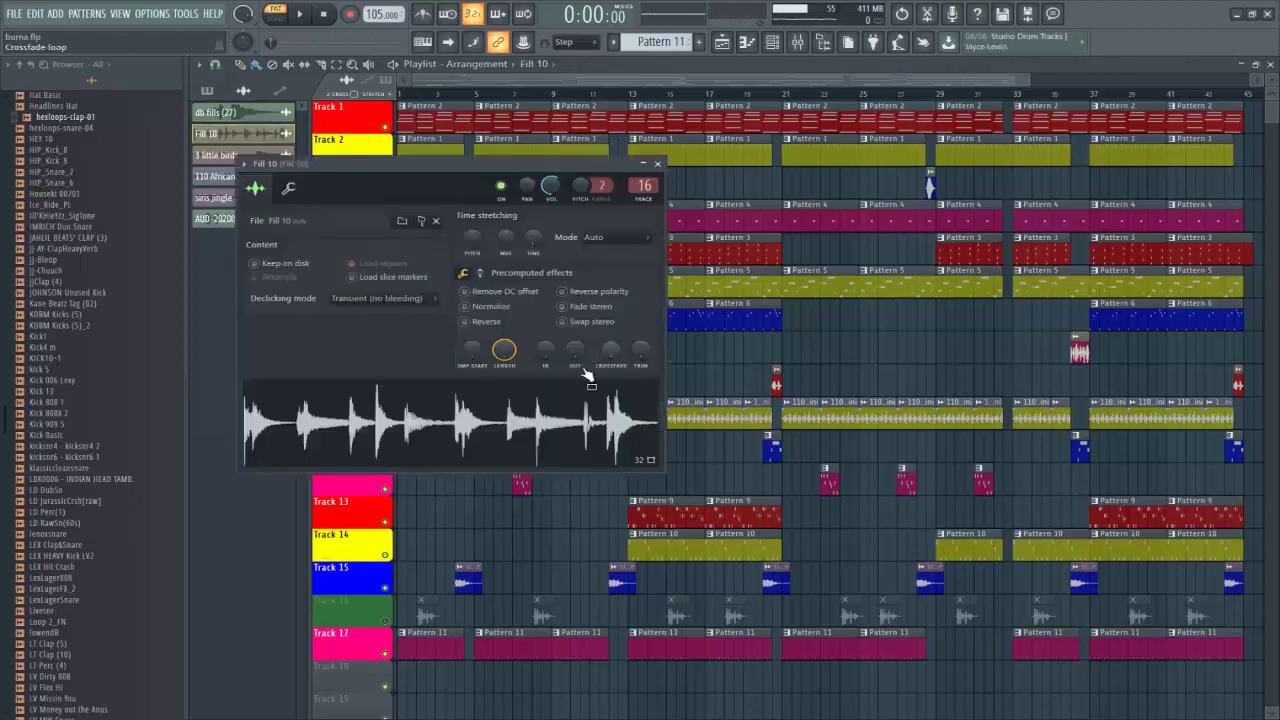
click(658, 164)
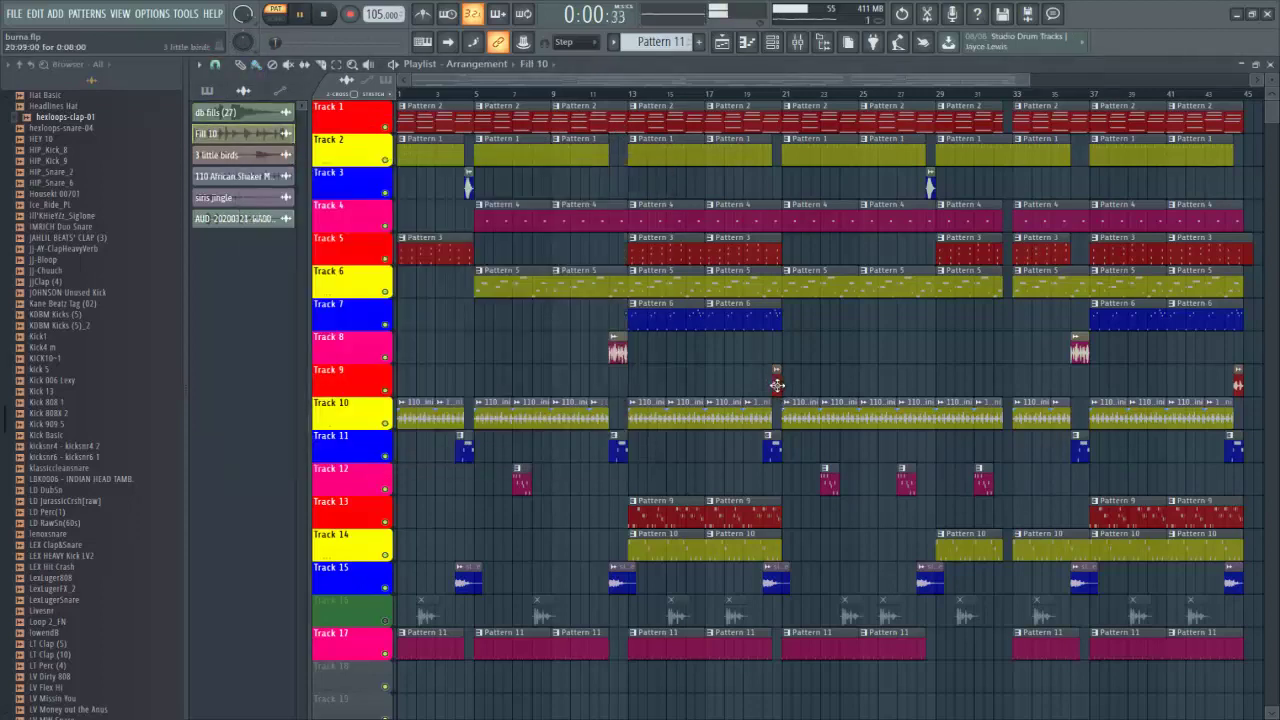
double_click(777, 385)
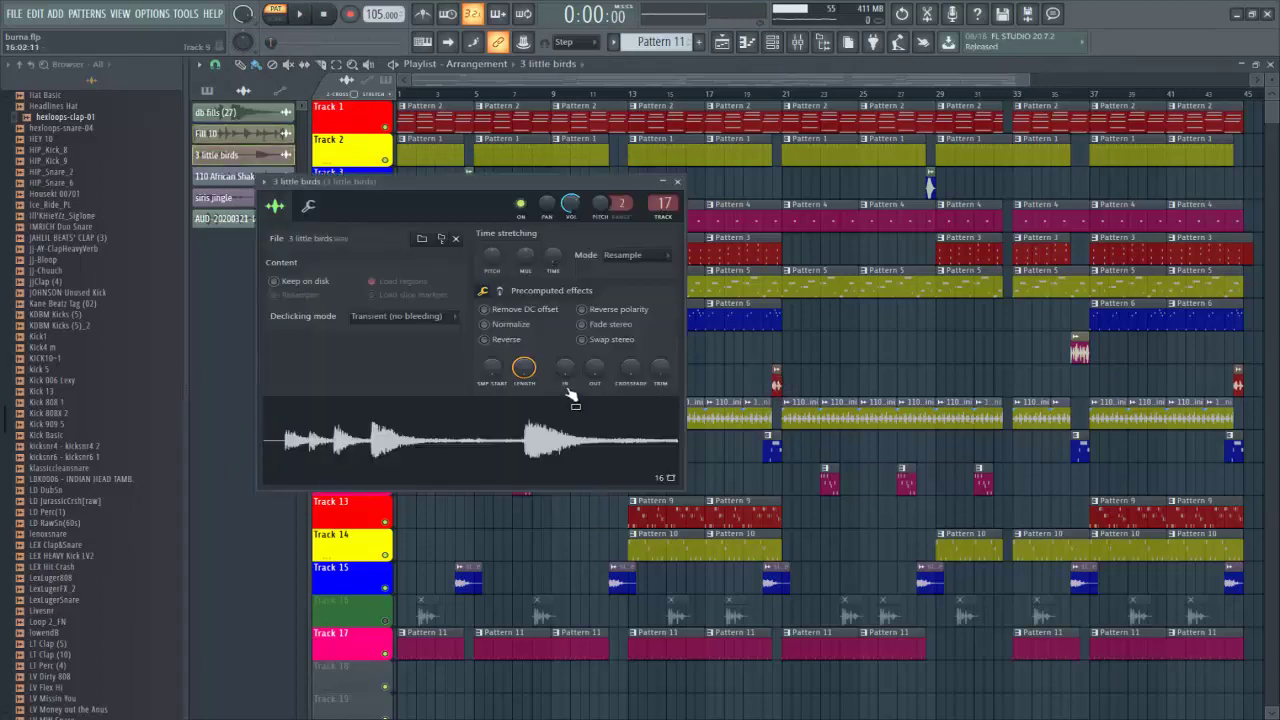
click(679, 183)
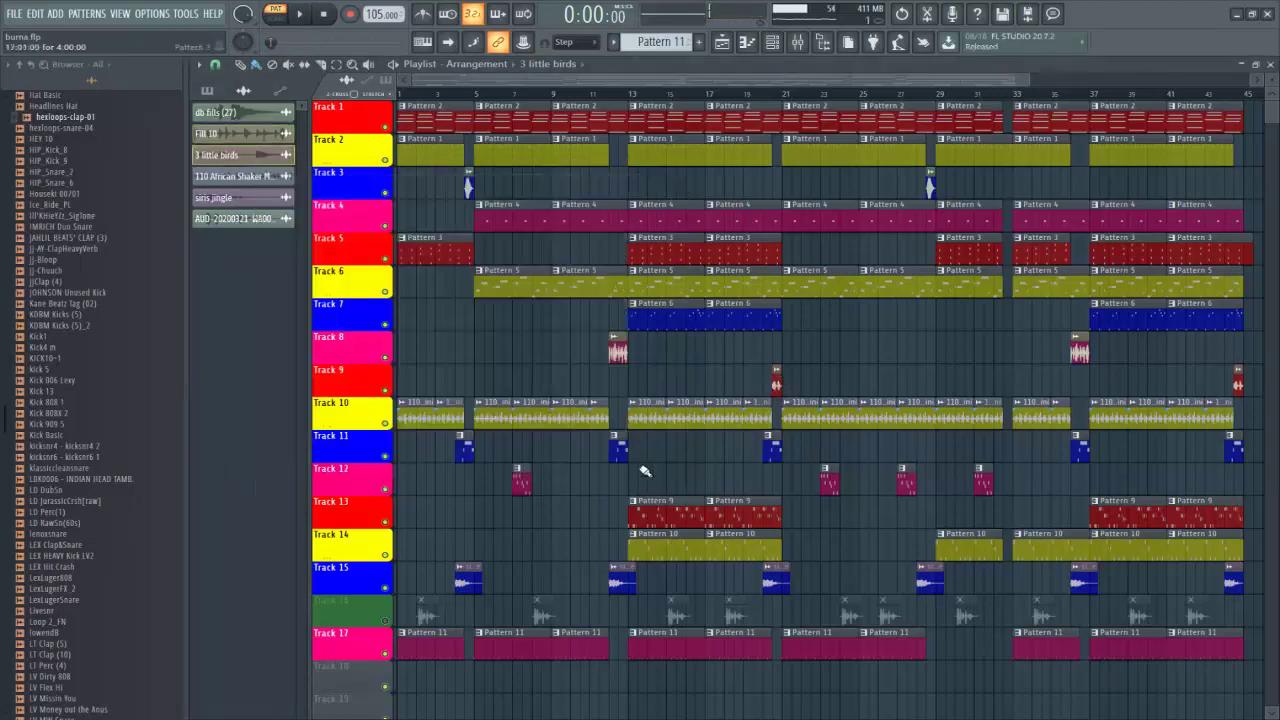
Step: Play Pattern 7 on its own and review its Purity #4 notes in the piano roll and channel rack
double_click(463, 451)
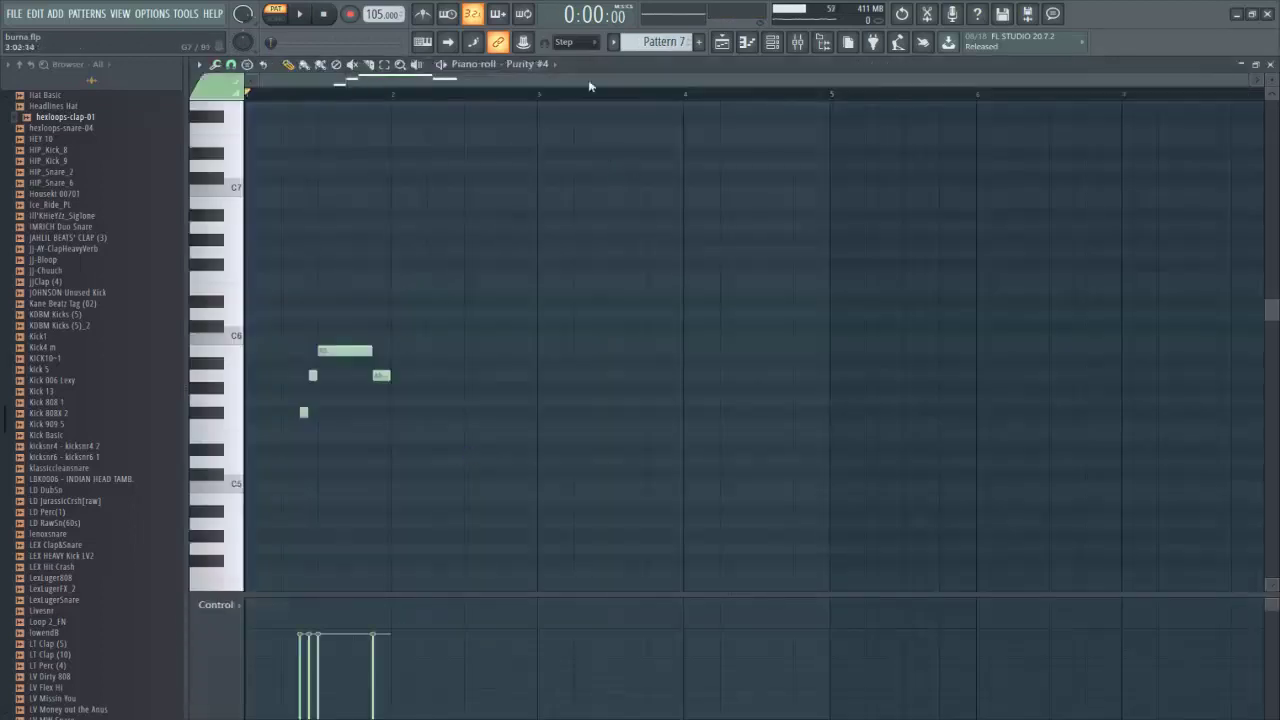
key(space)
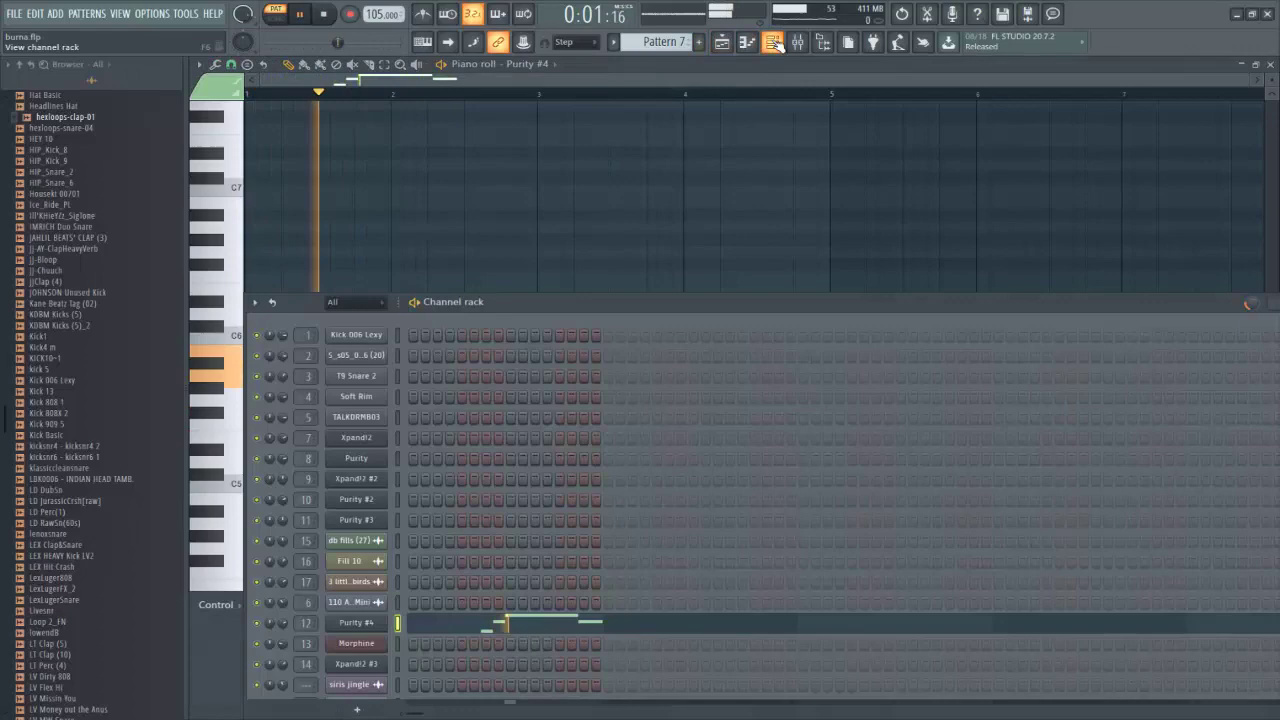
click(774, 43)
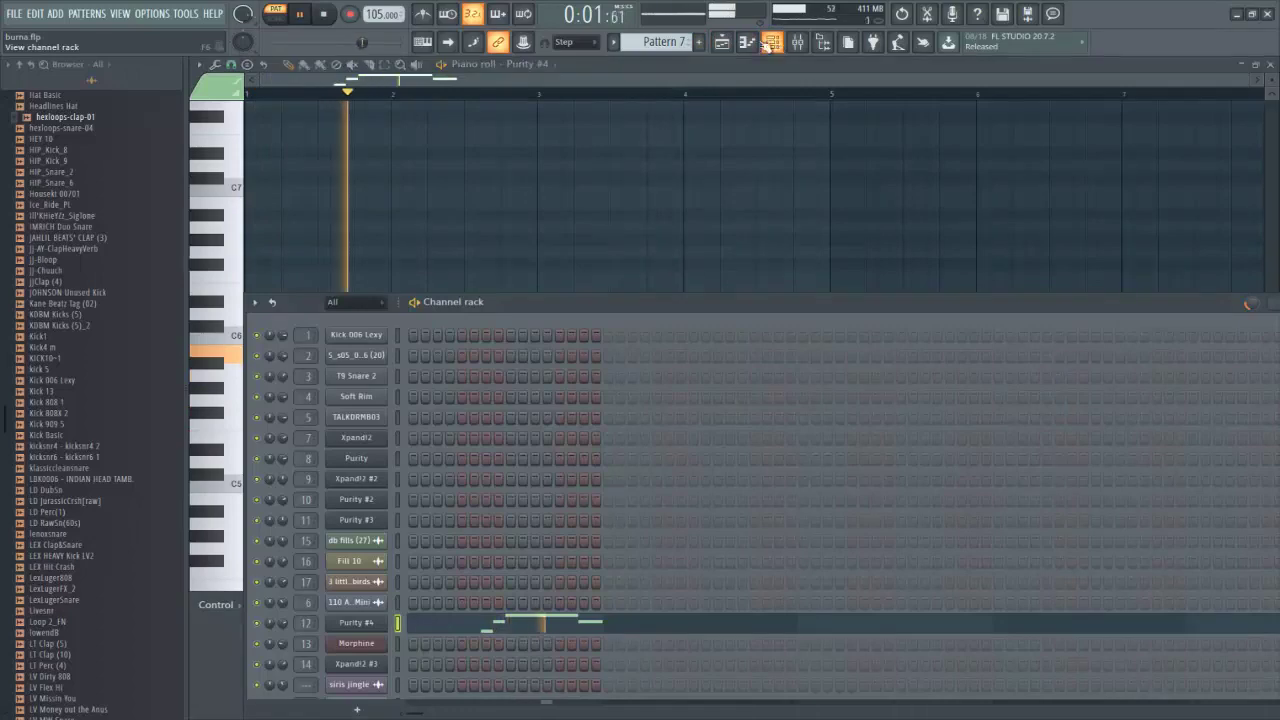
key(space)
click(729, 42)
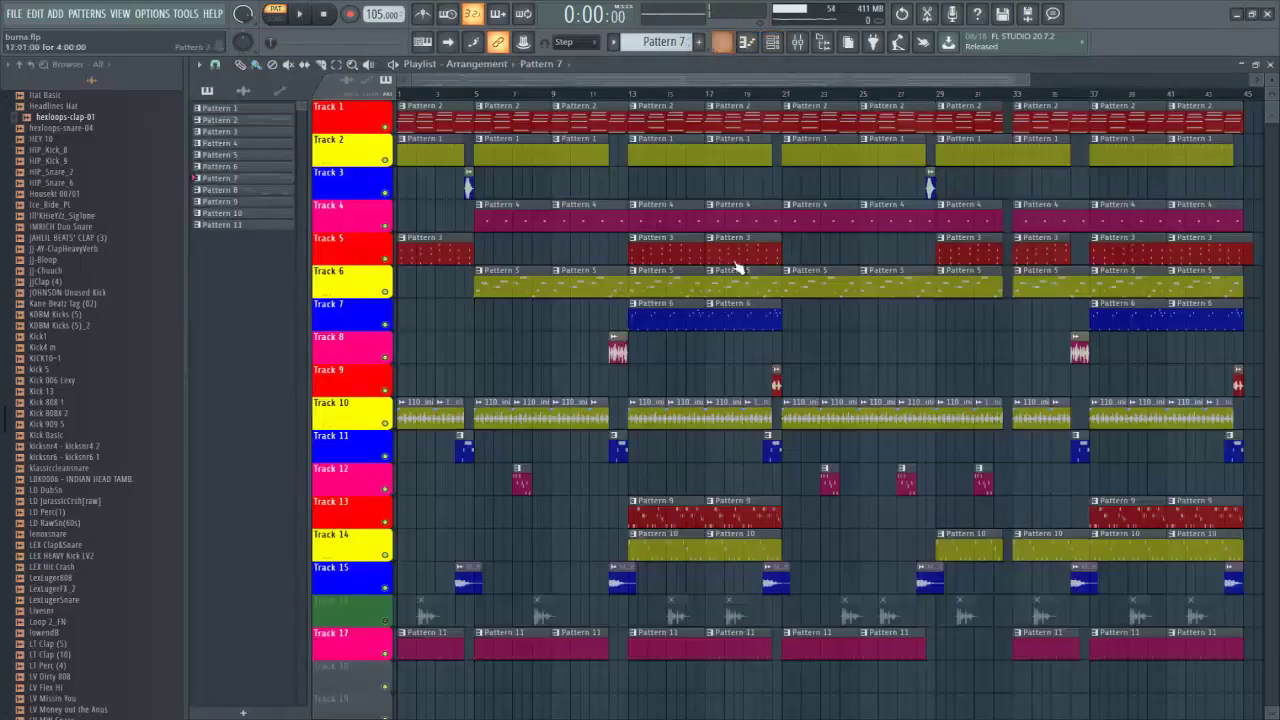
Step: Play Pattern 8 on its own and review its Purity #4 notes in the piano roll
double_click(527, 487)
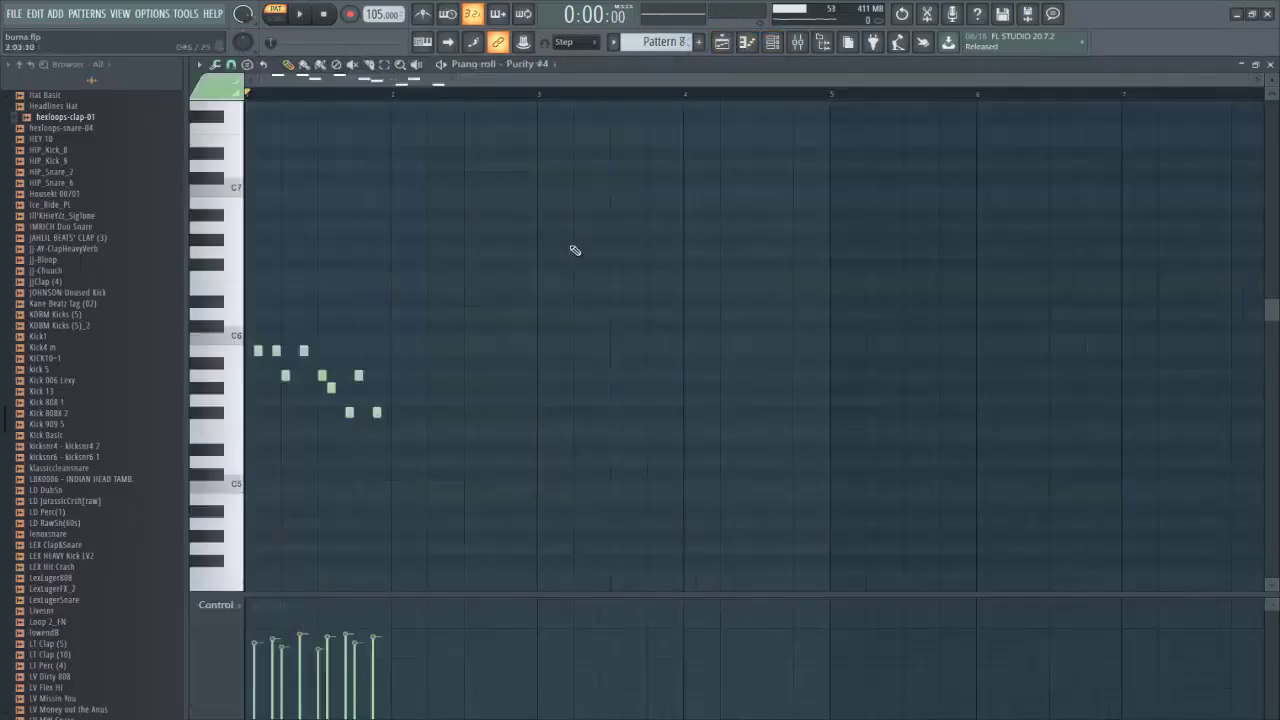
key(space)
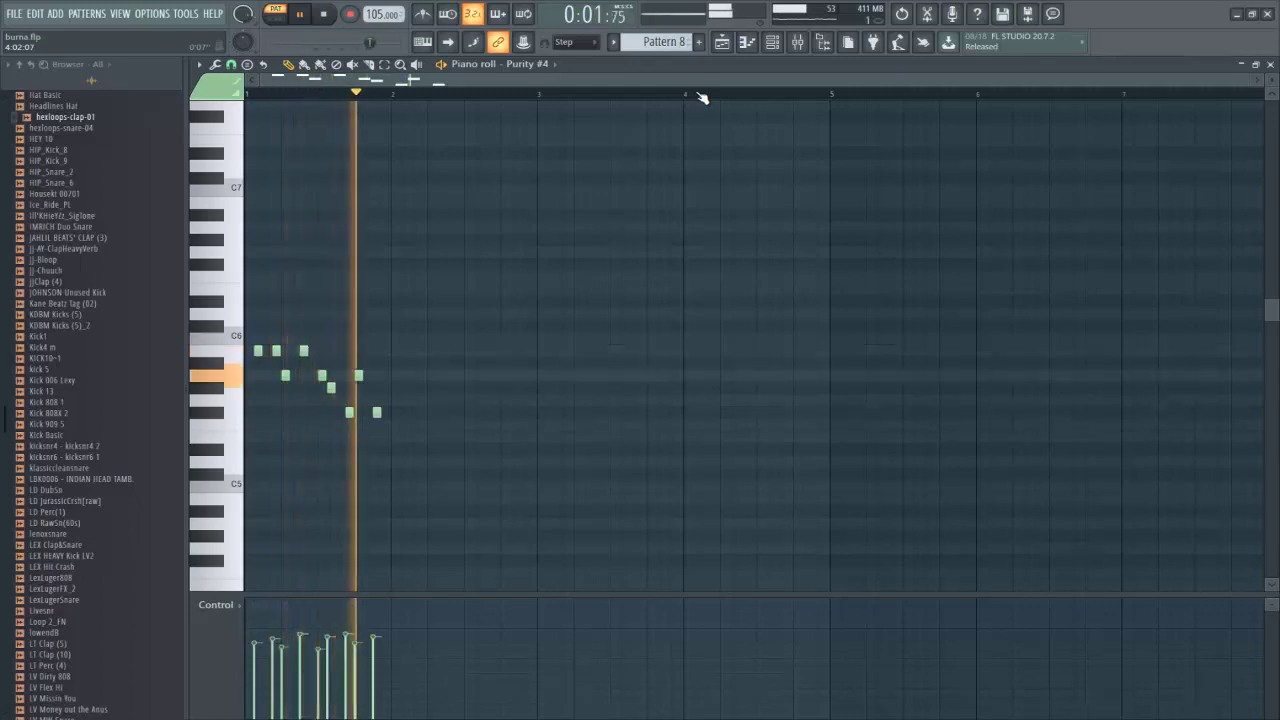
click(727, 44)
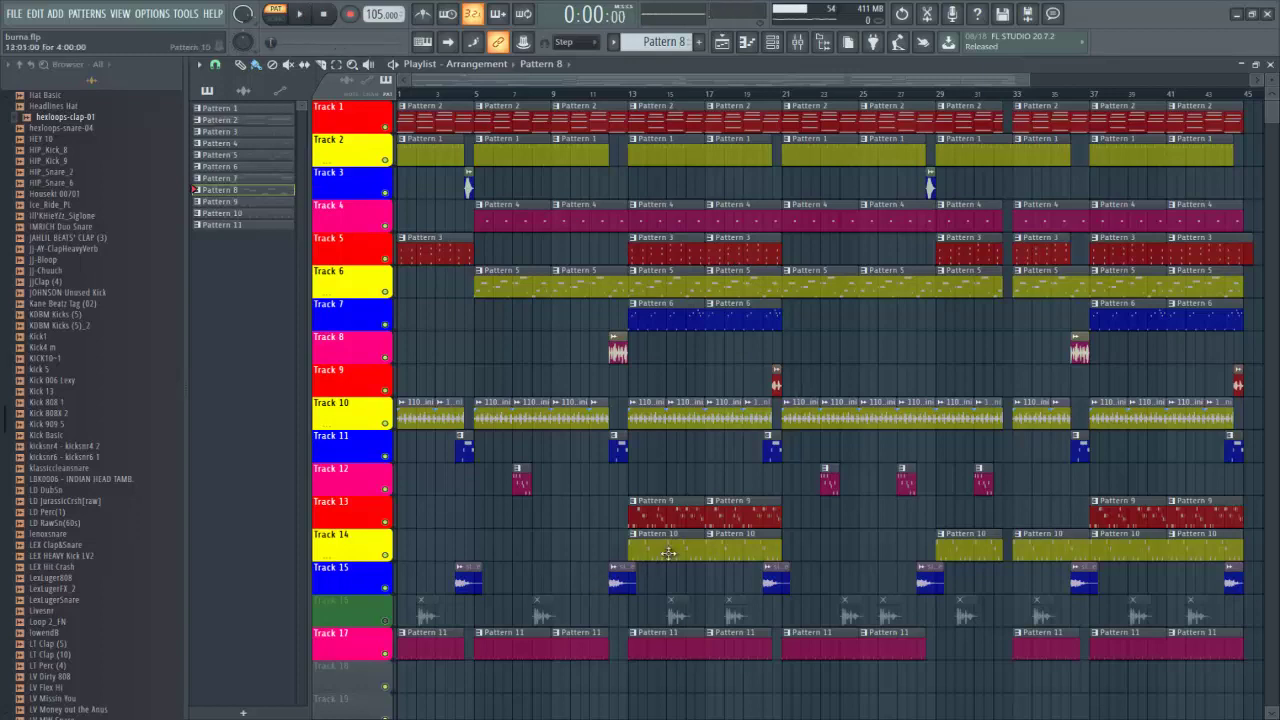
Step: Inspect the sample settings and waveform of the siris jingle audio clip on Track 15
double_click(620, 585)
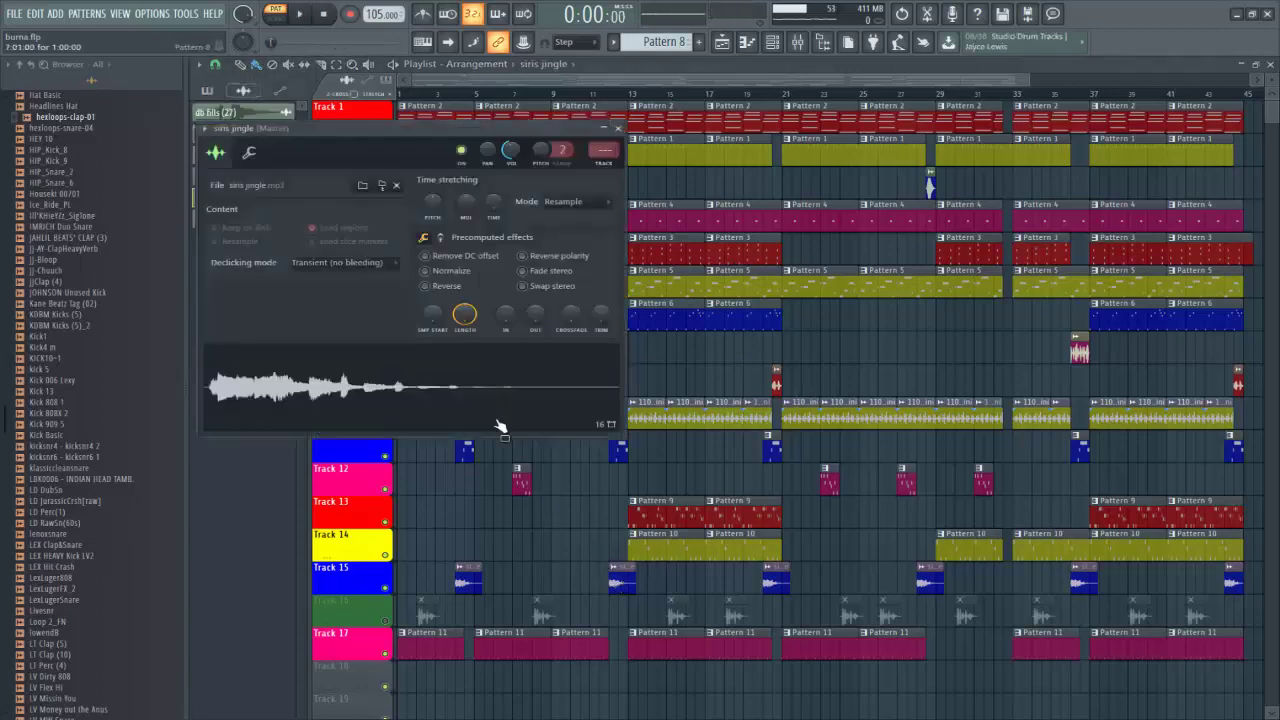
click(618, 129)
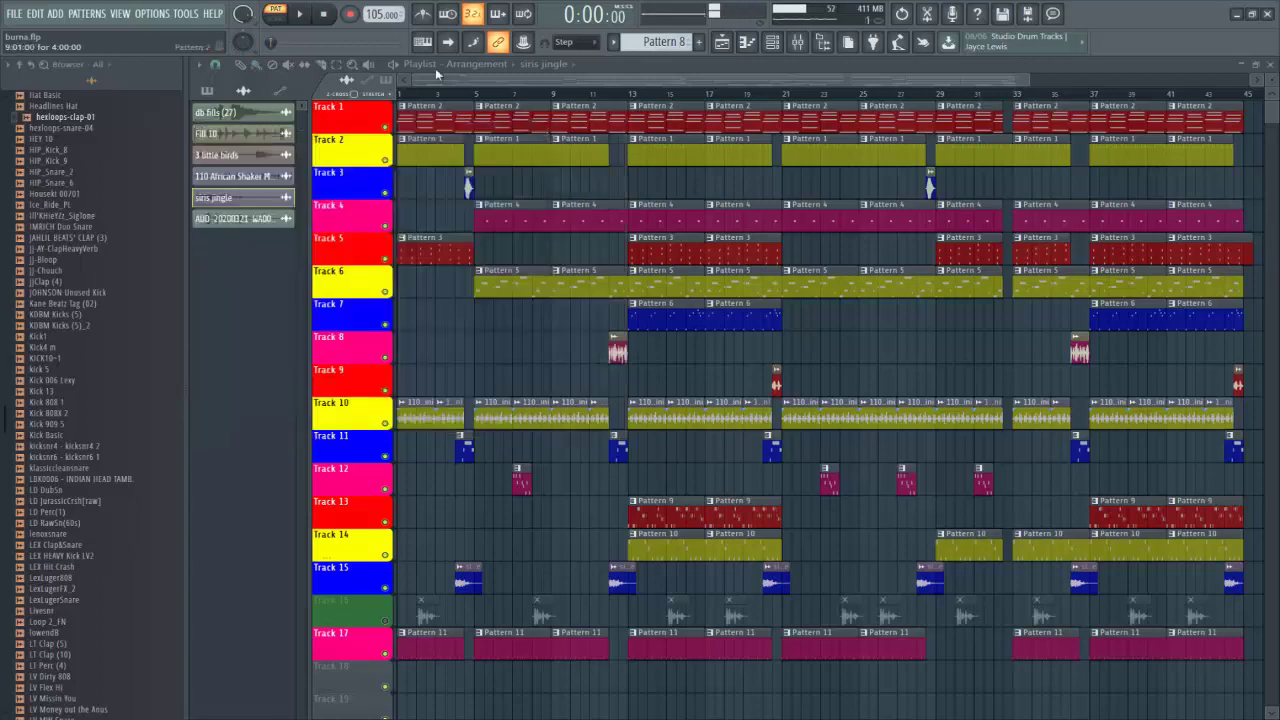
Step: Play the whole arrangement through in song mode and save the burna.flp project
click(299, 14)
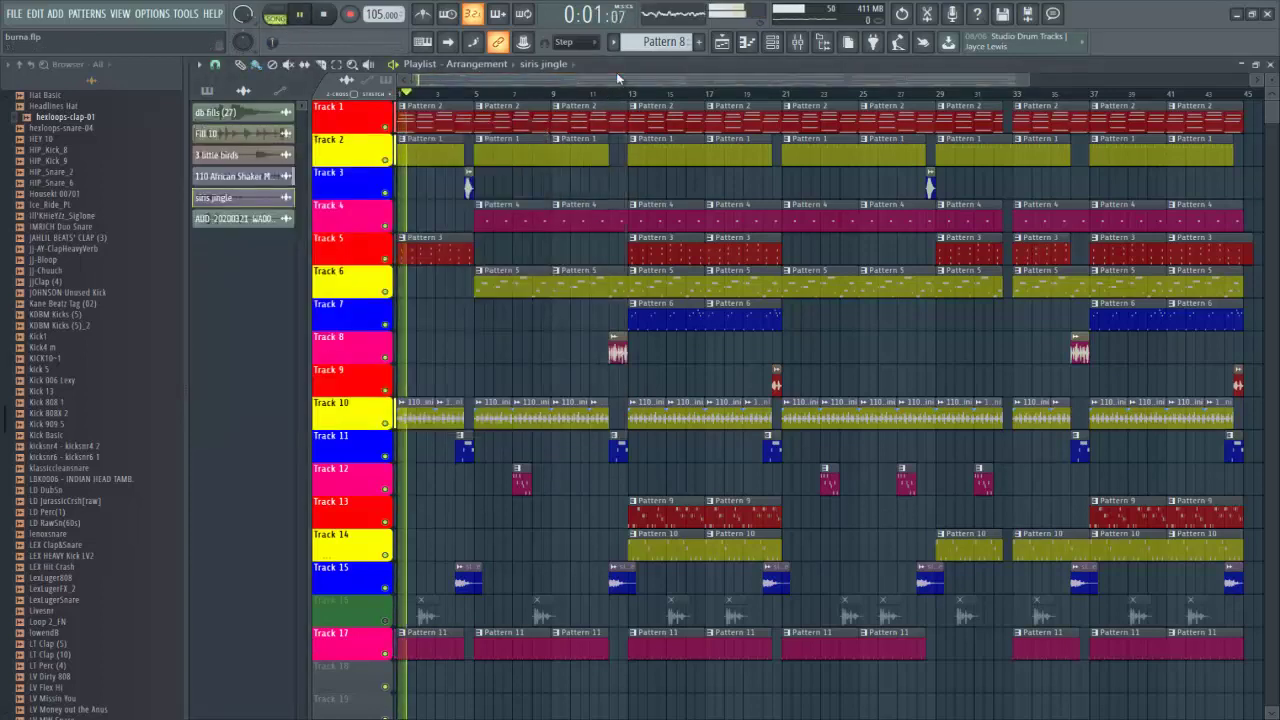
key(ctrl+s)
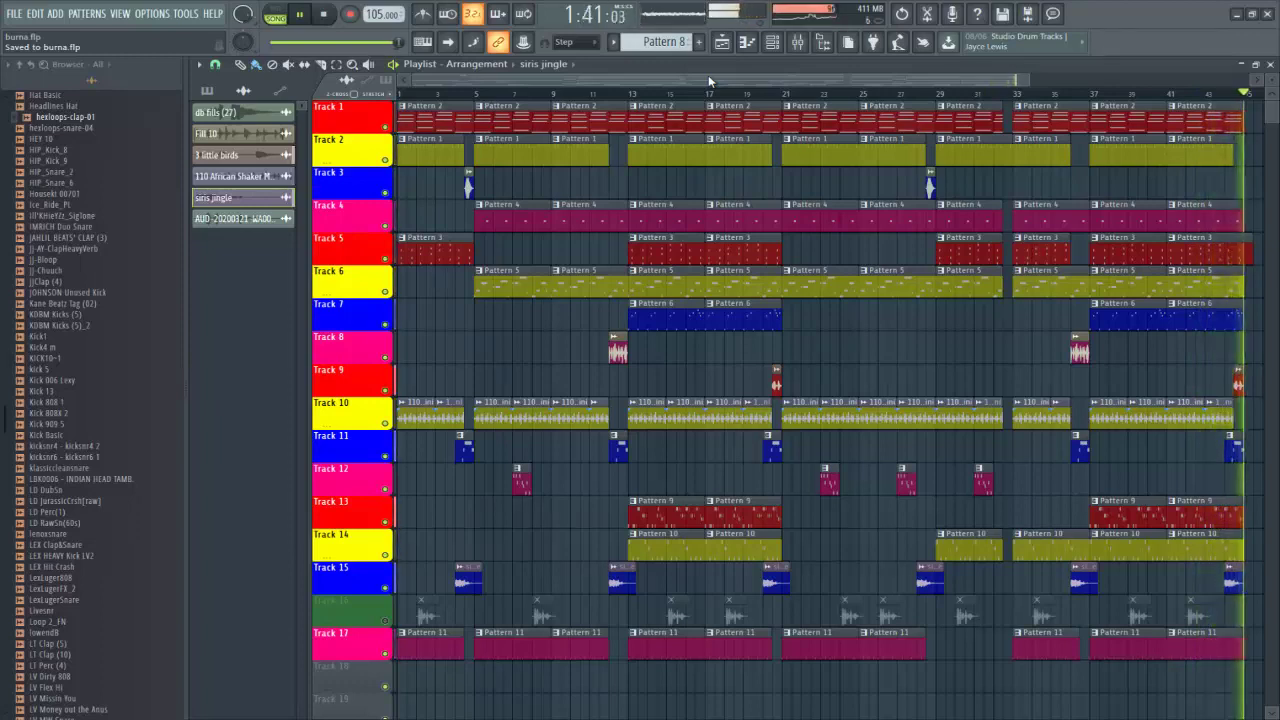
key(space)
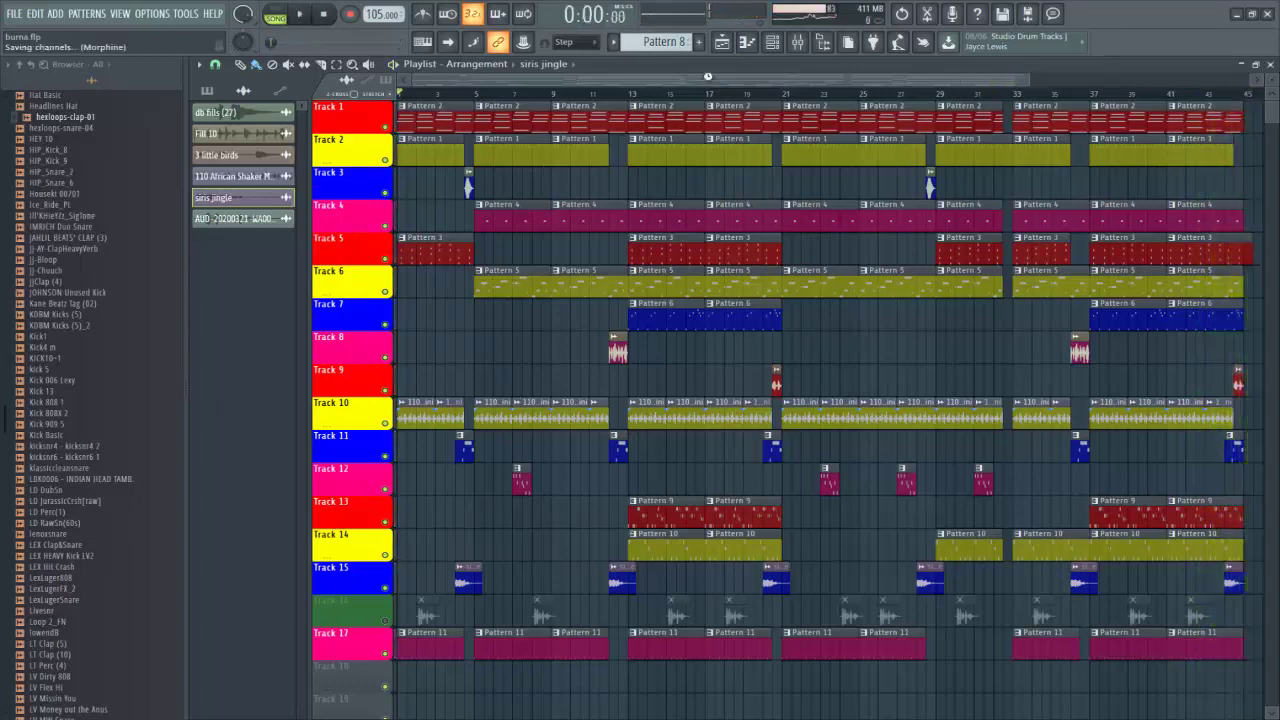